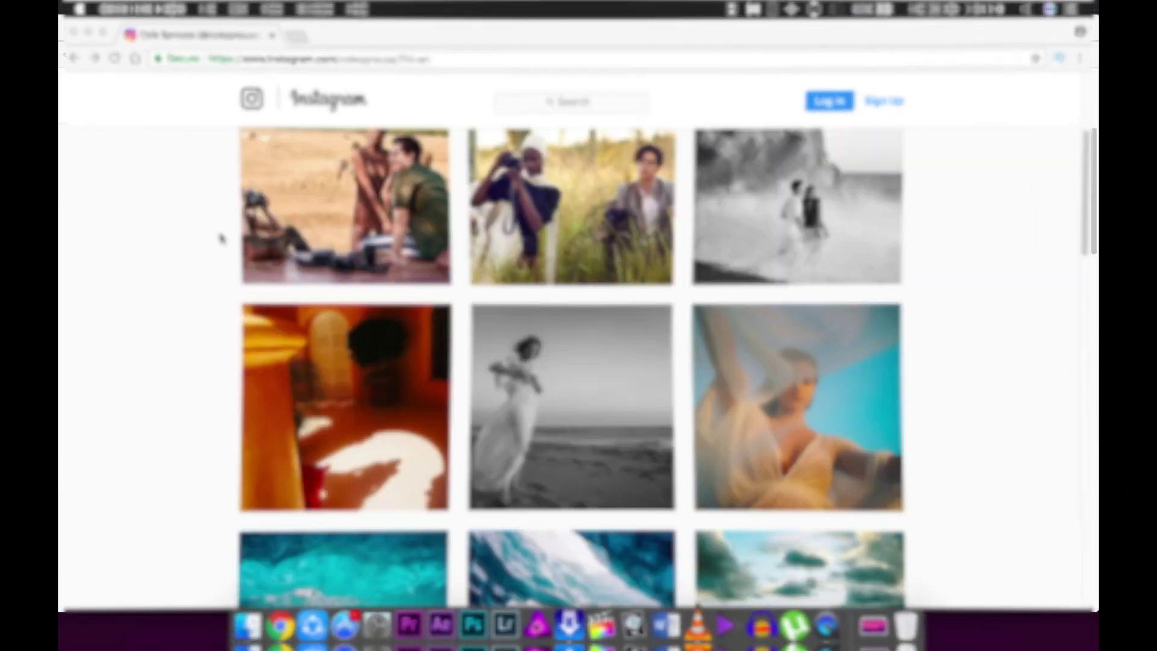
- Browse the colesprouse Instagram feed for its photo style and open the photo of the person standing in the poppy field
scroll(234, 215, "down", 10)
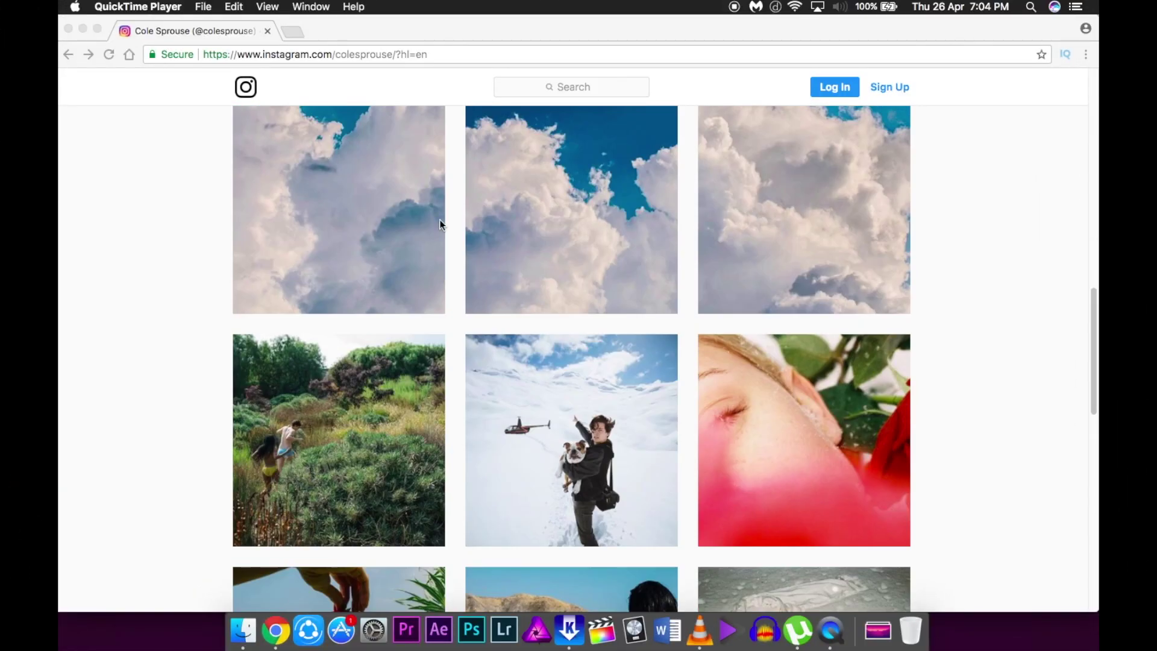
left_click(440, 224)
scroll(196, 247, "down", 4)
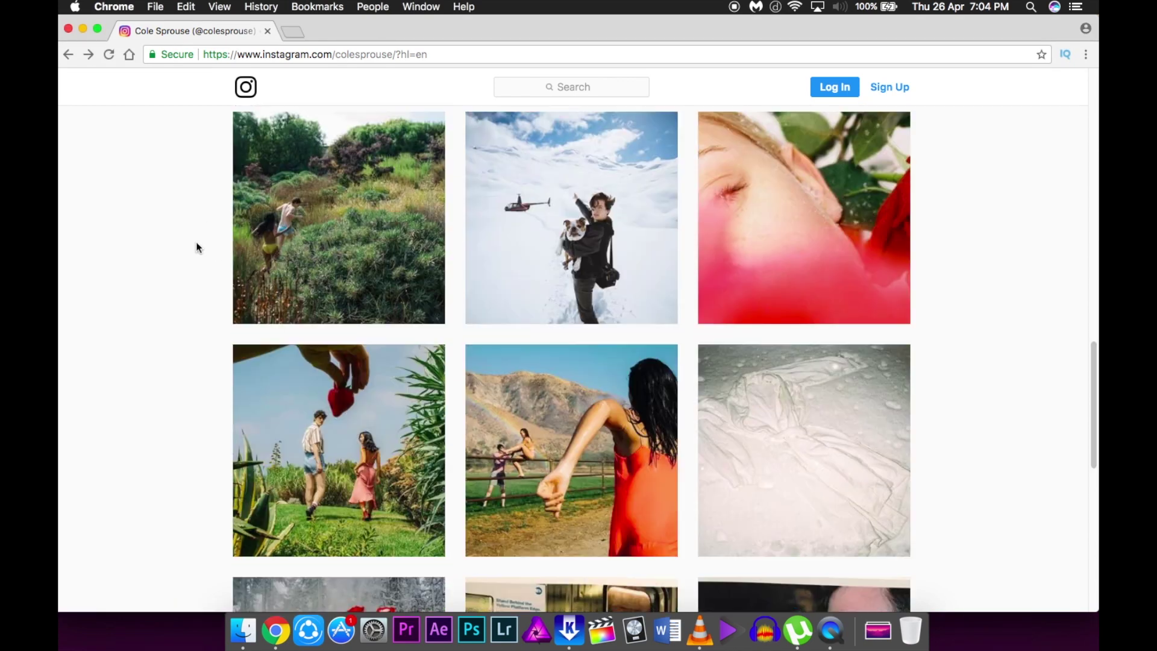
scroll(197, 243, "down", 15)
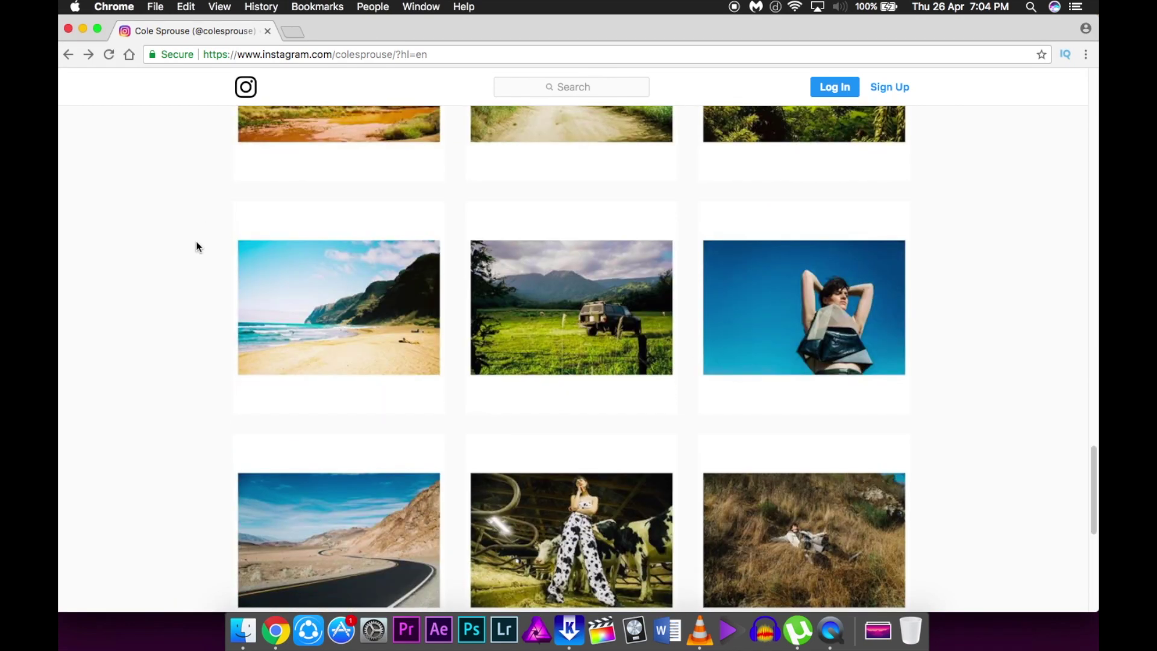
scroll(205, 233, "down", 7)
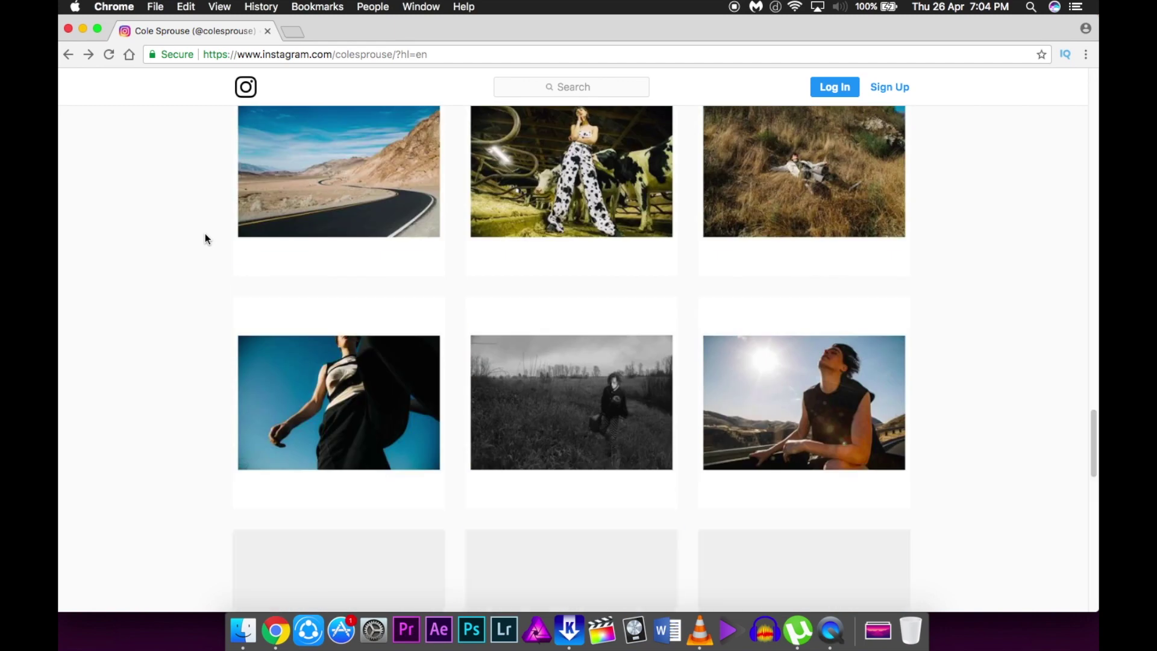
scroll(205, 239, "down", 15)
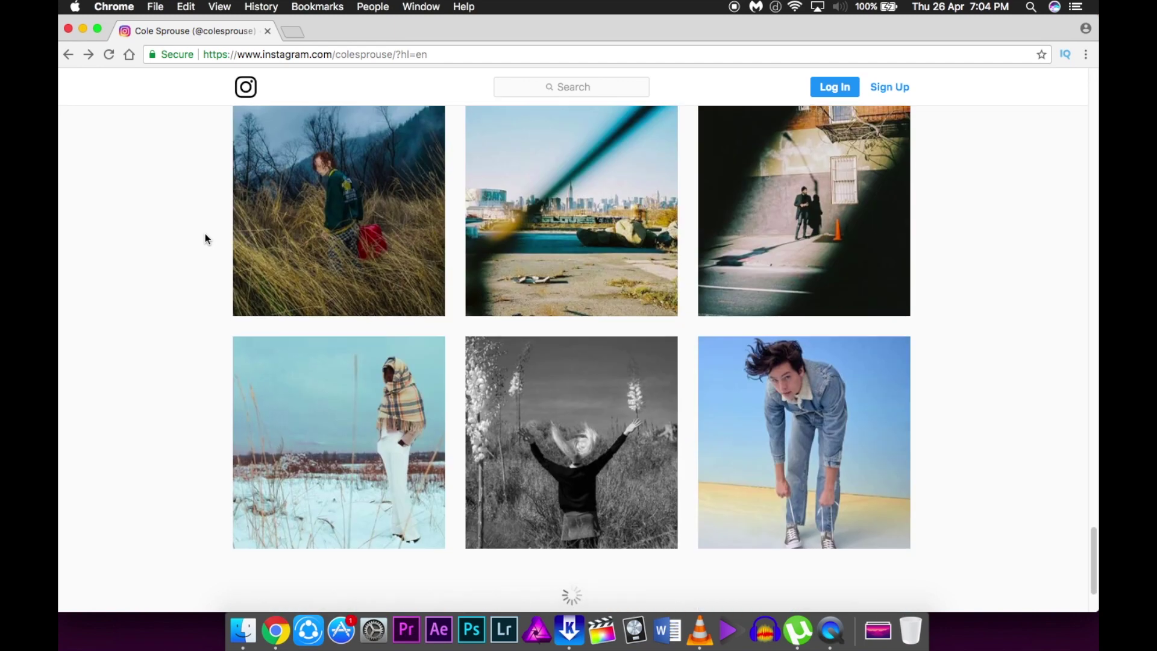
scroll(205, 233, "down", 8)
scroll(205, 233, "down", 7)
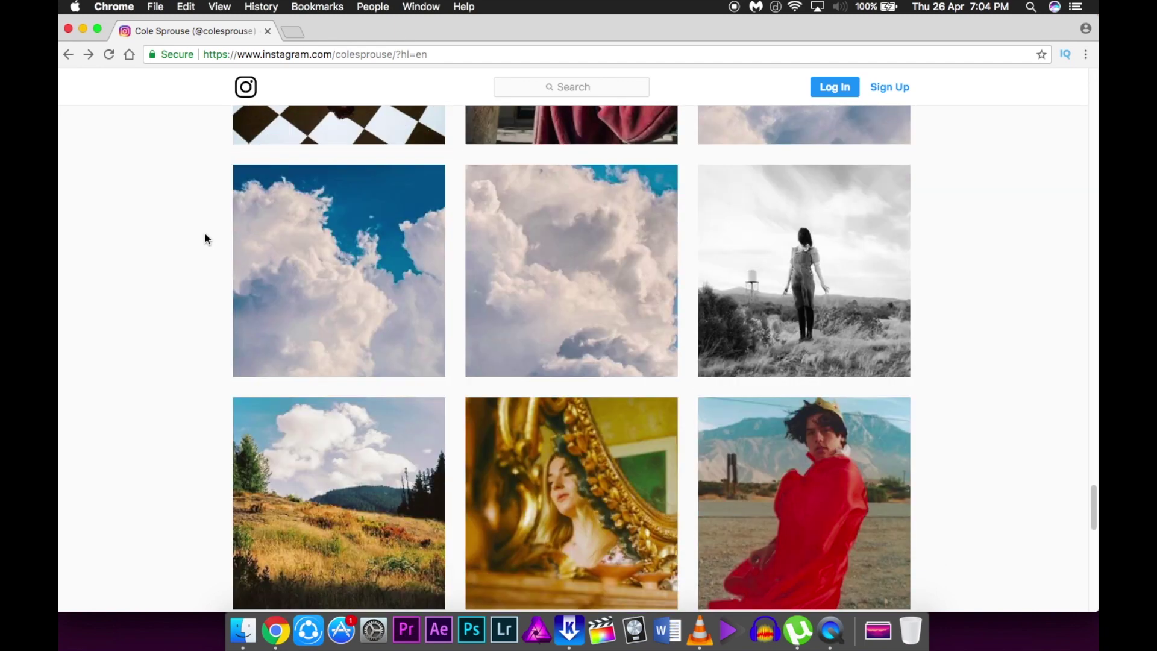
scroll(204, 236, "down", 20)
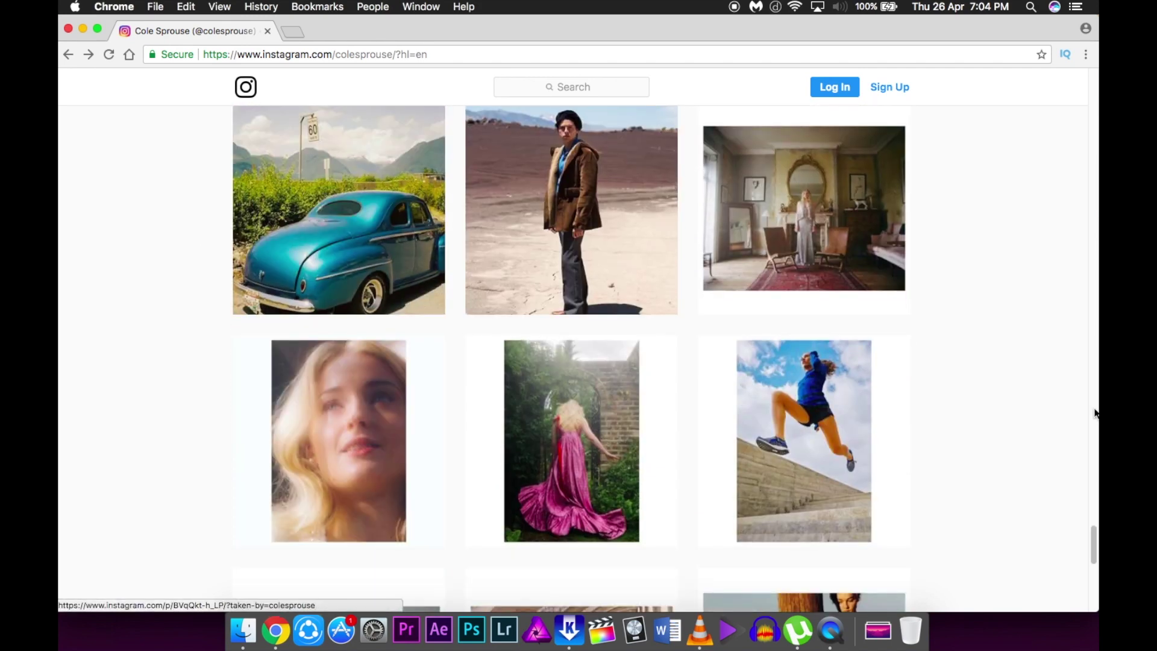
scroll(1045, 410, "down", 15)
scroll(1044, 405, "down", 20)
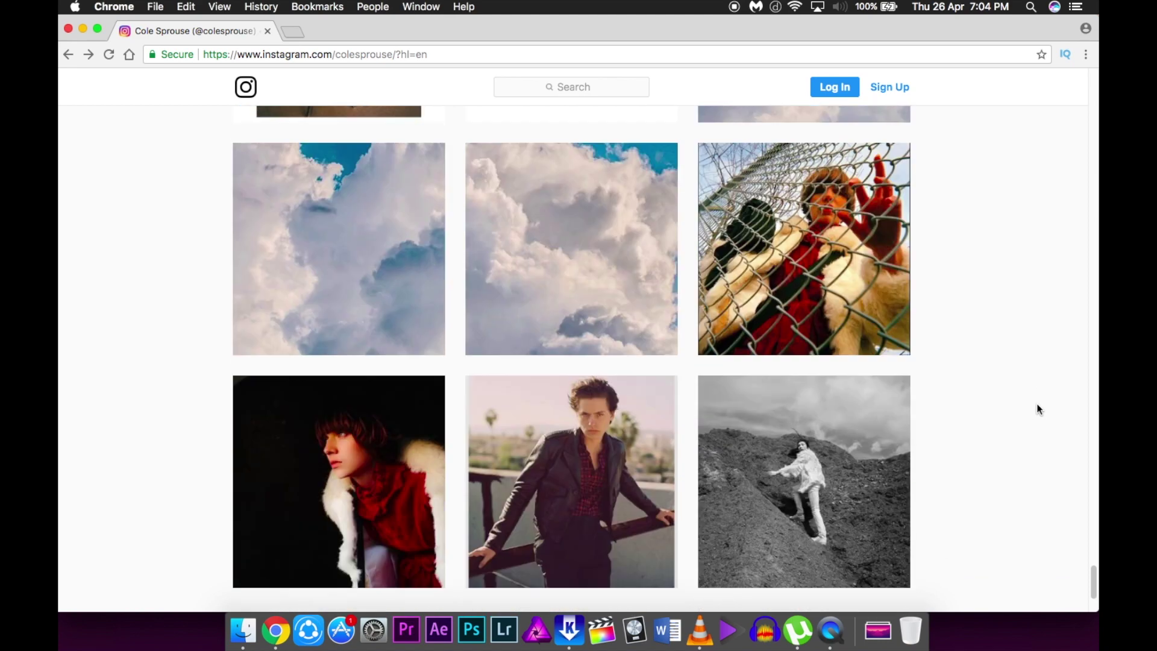
scroll(1035, 402, "down", 20)
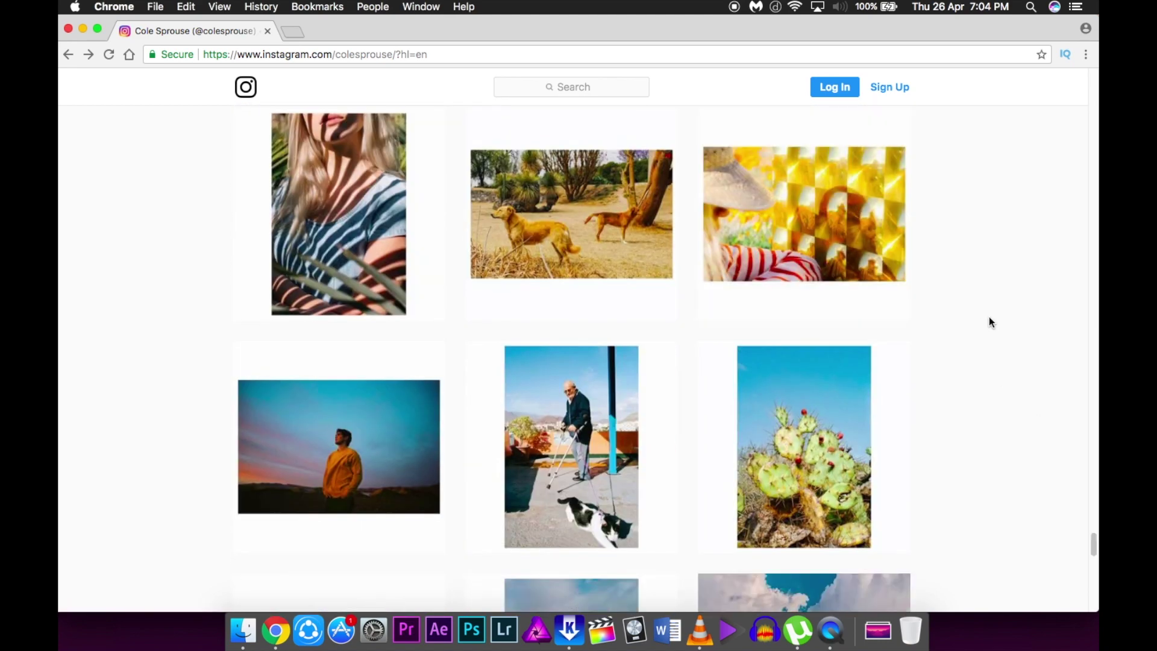
scroll(989, 319, "down", 5)
scroll(989, 317, "down", 10)
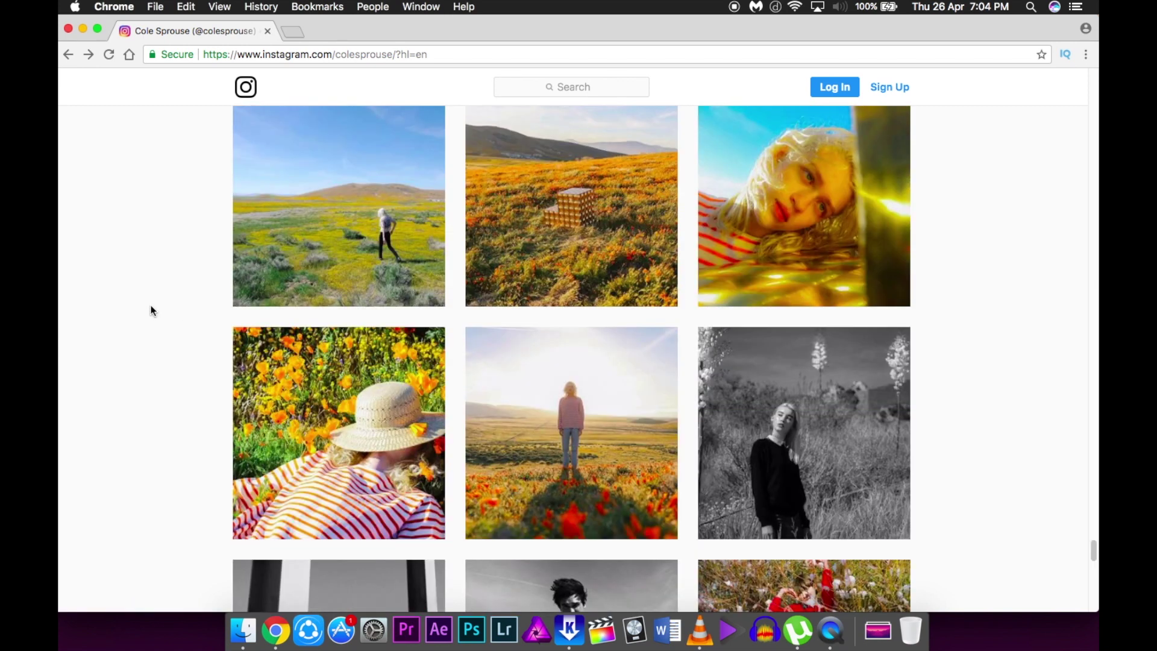
left_click(546, 395)
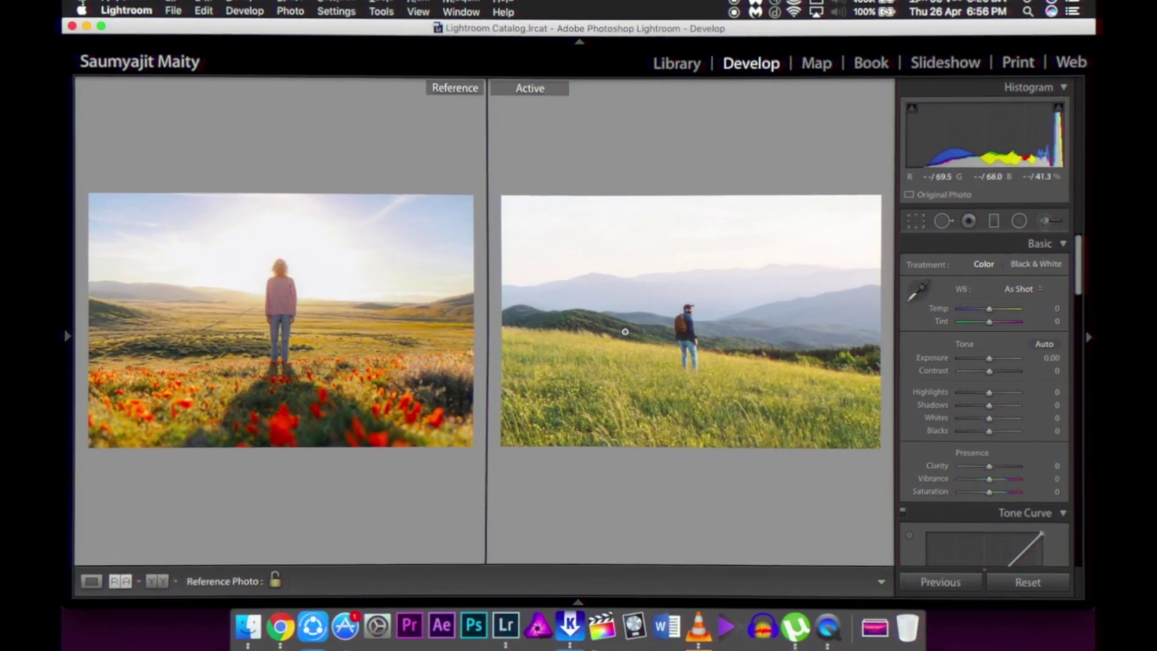
- Warm the active photo by setting Temp to +28 and raise its Vibrance to +29
left_click_drag(996, 309, 1007, 314)
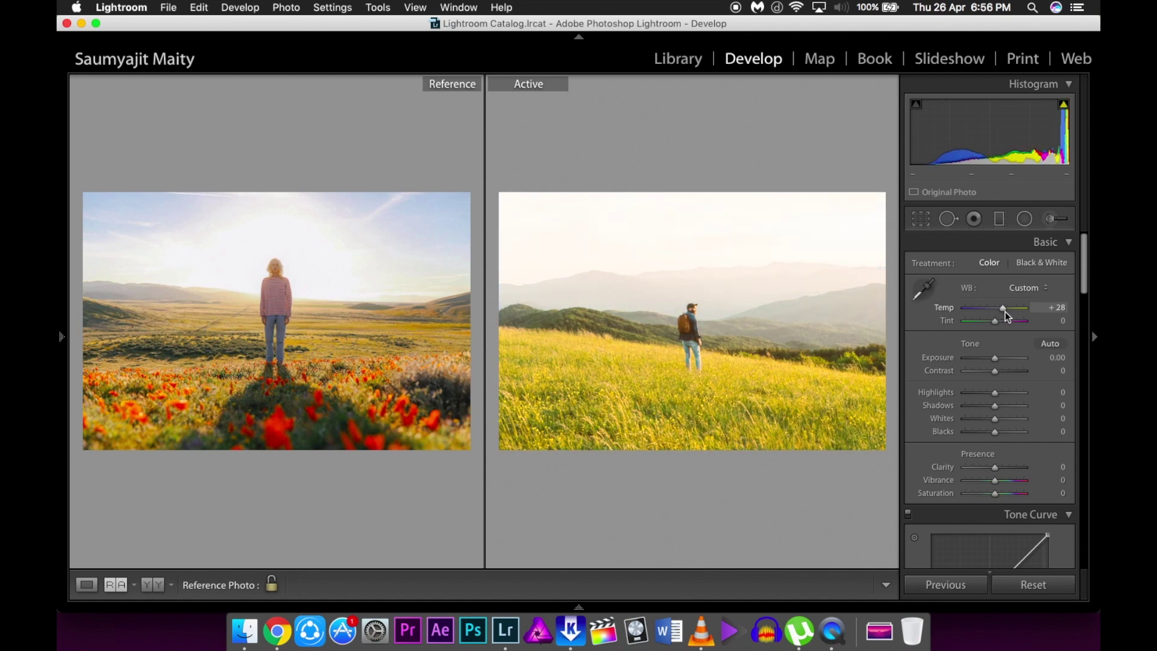
left_click(1006, 480)
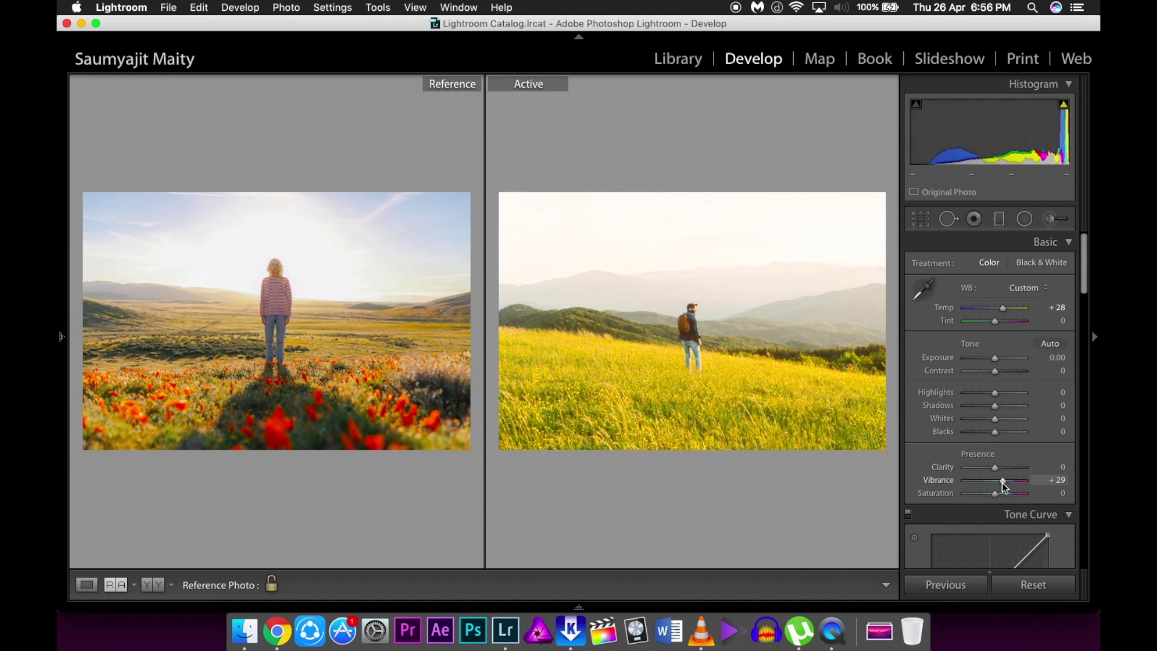
- Paint the man with a size 10 Auto Mask adjustment brush at Temp -29 and Dehaze 0, and compare the photo before and after
left_click(1051, 219)
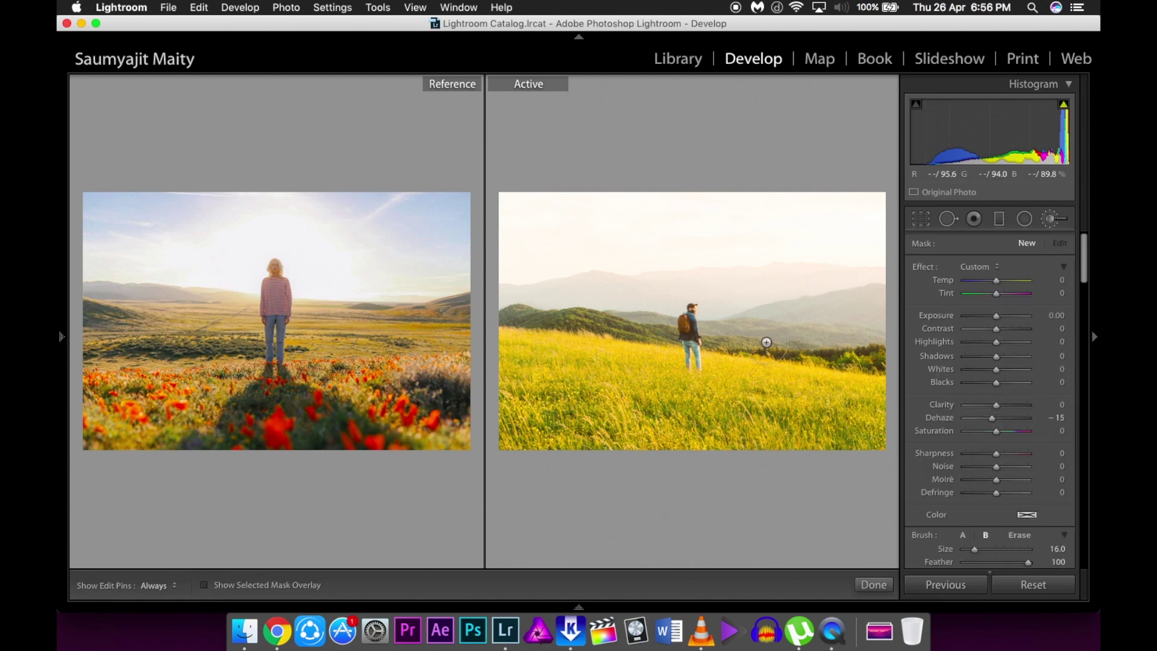
left_click(689, 326)
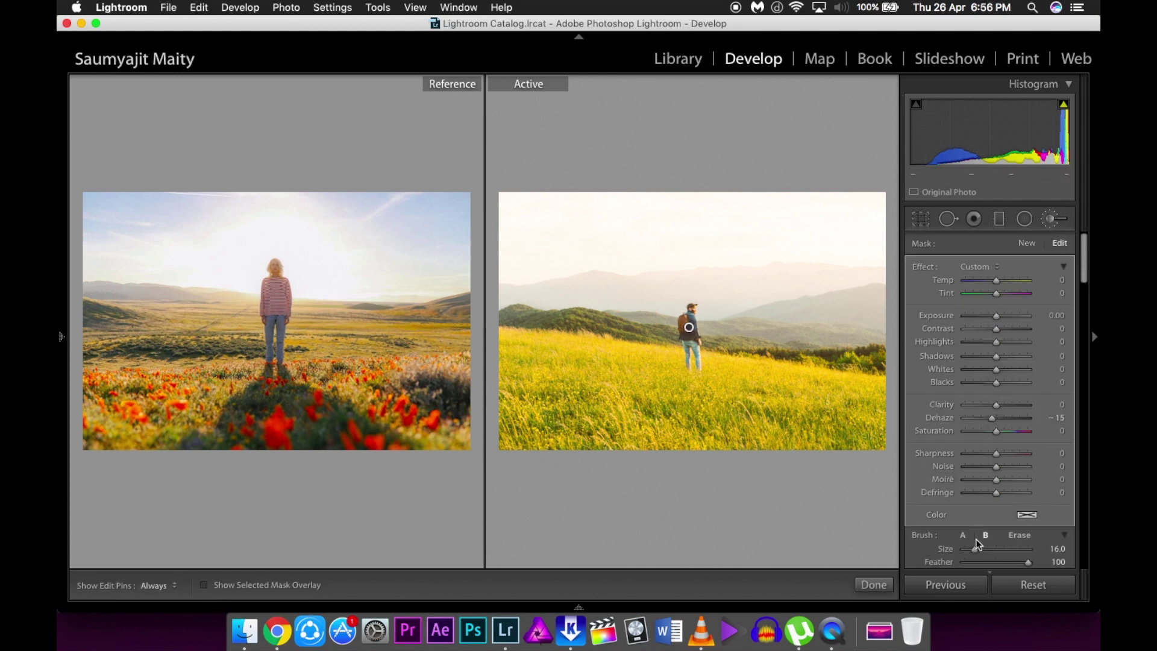
scroll(965, 452, "down", 2)
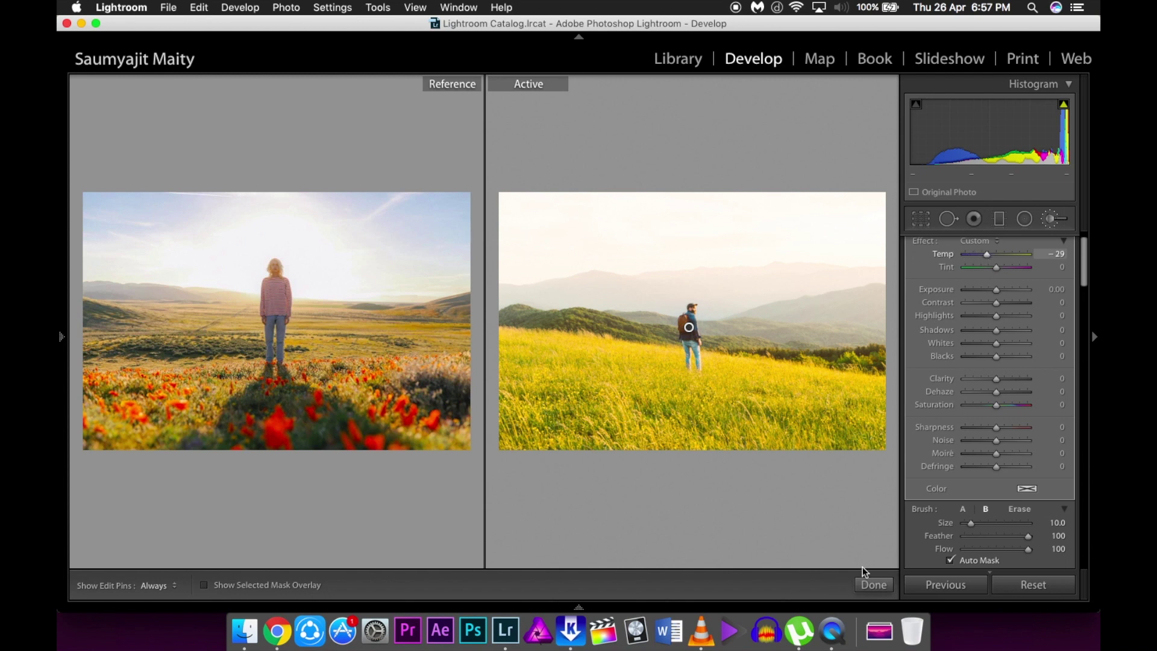
left_click(874, 584)
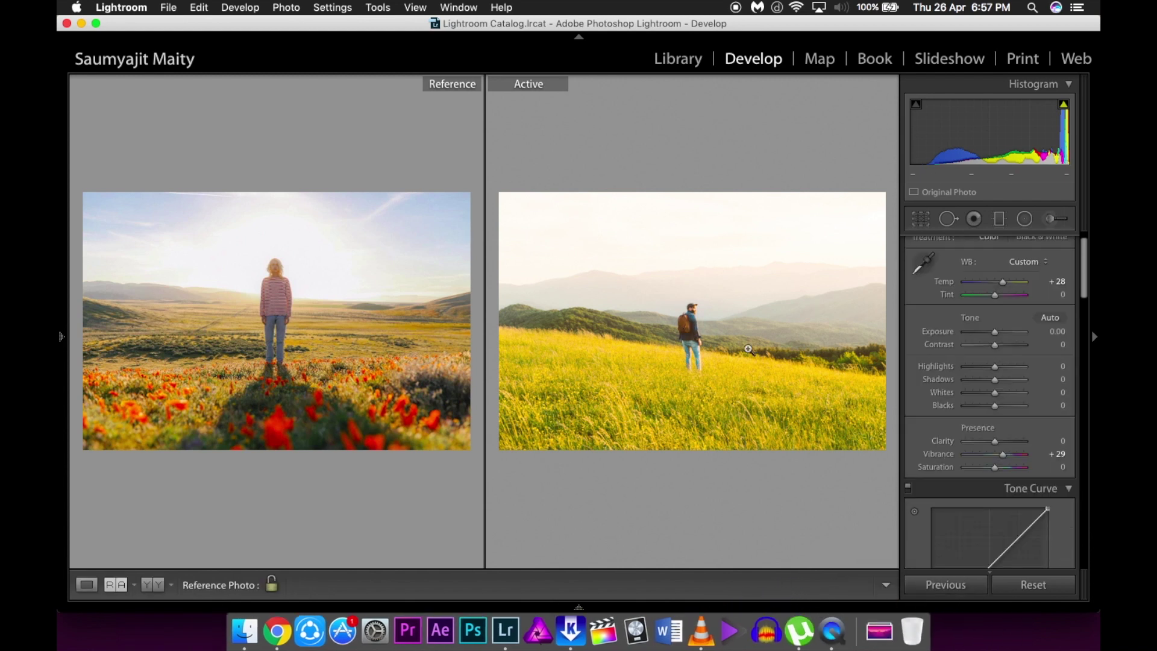
key("backslash")
key("backslash")
- Draw a large radial filter centred just above the man, reset its Dehaze to 0 and invert its mask
key("k")
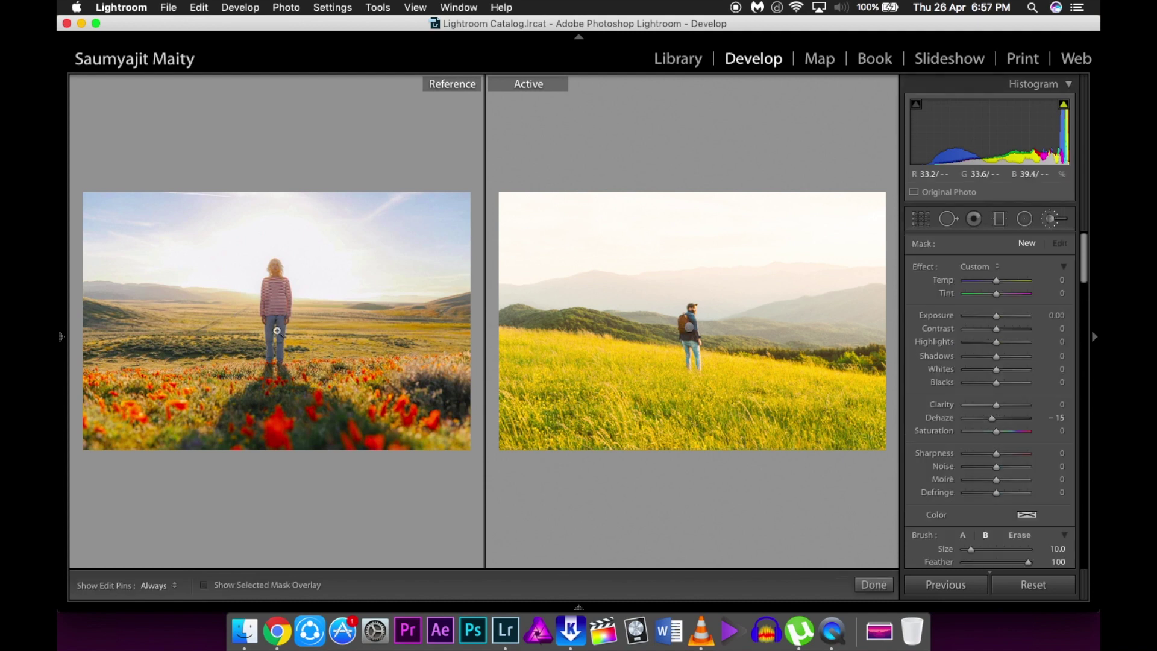
left_click(1024, 218)
left_click_drag(691, 303, 897, 368)
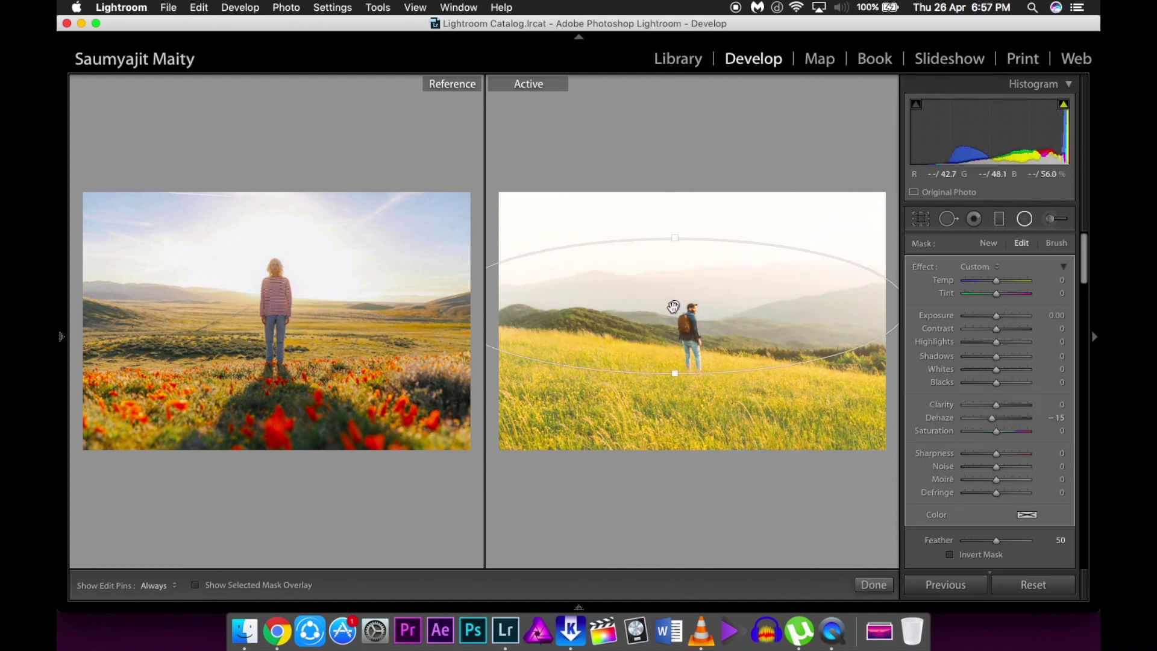
left_click_drag(691, 237, 688, 165)
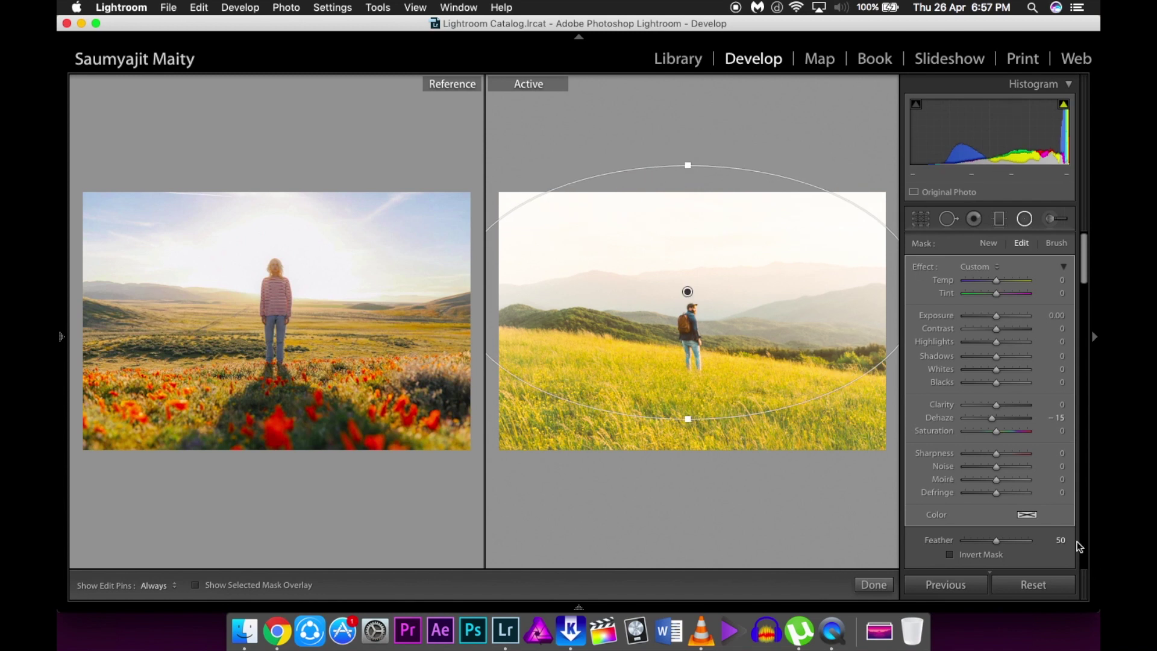
double_click(946, 421)
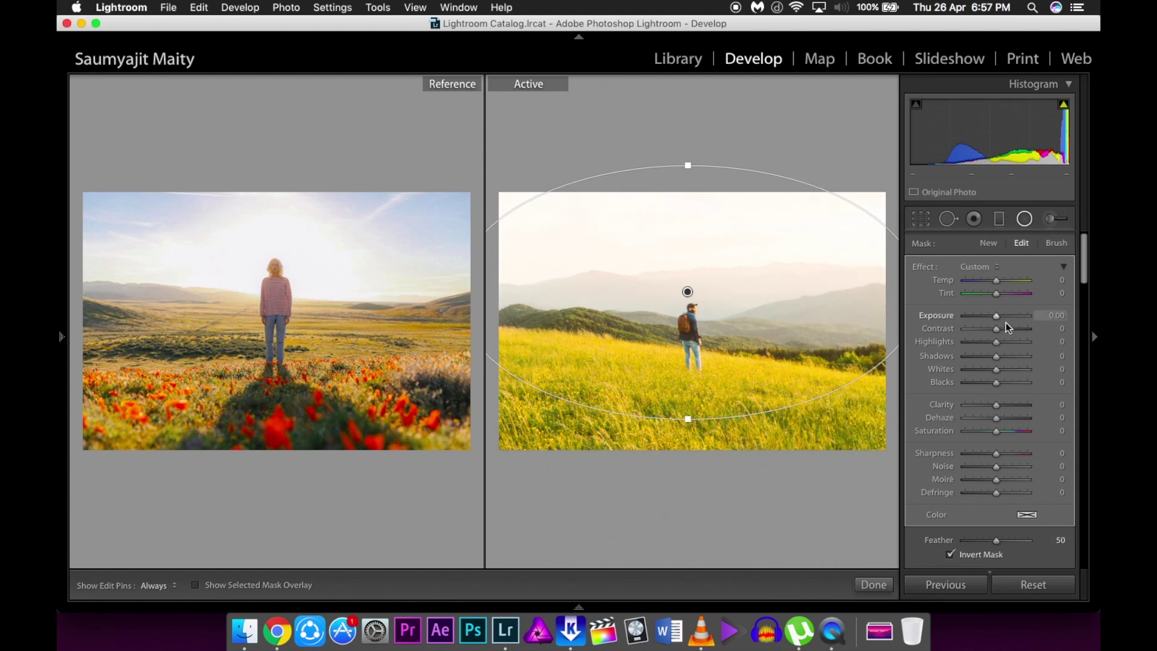
- Set the radial filter to Exposure 1.21, Temp 58 and Saturation 21, and move it slightly down towards the man's head
left_click_drag(997, 315, 1014, 281)
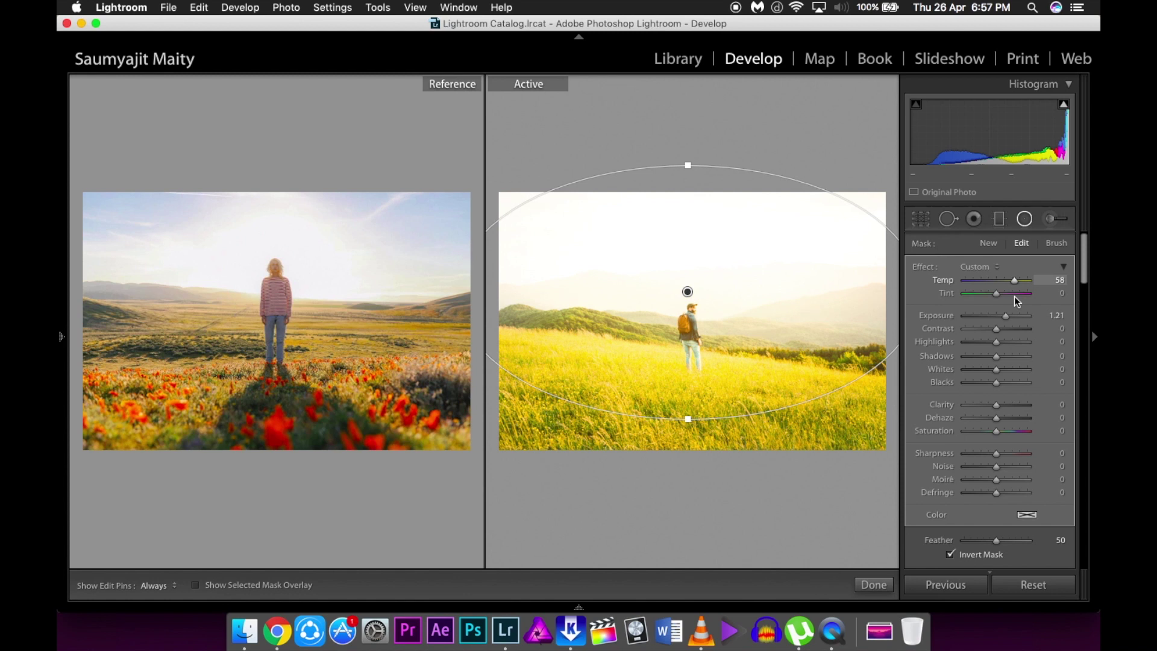
left_click_drag(997, 431, 1011, 439)
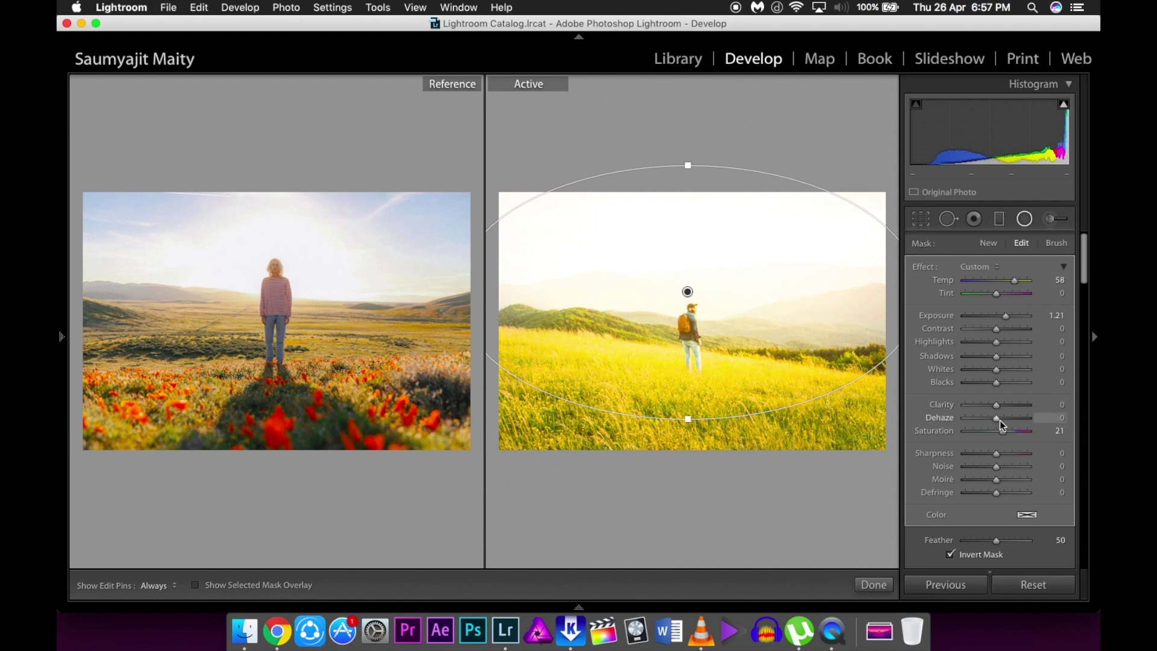
left_click_drag(690, 296, 687, 302)
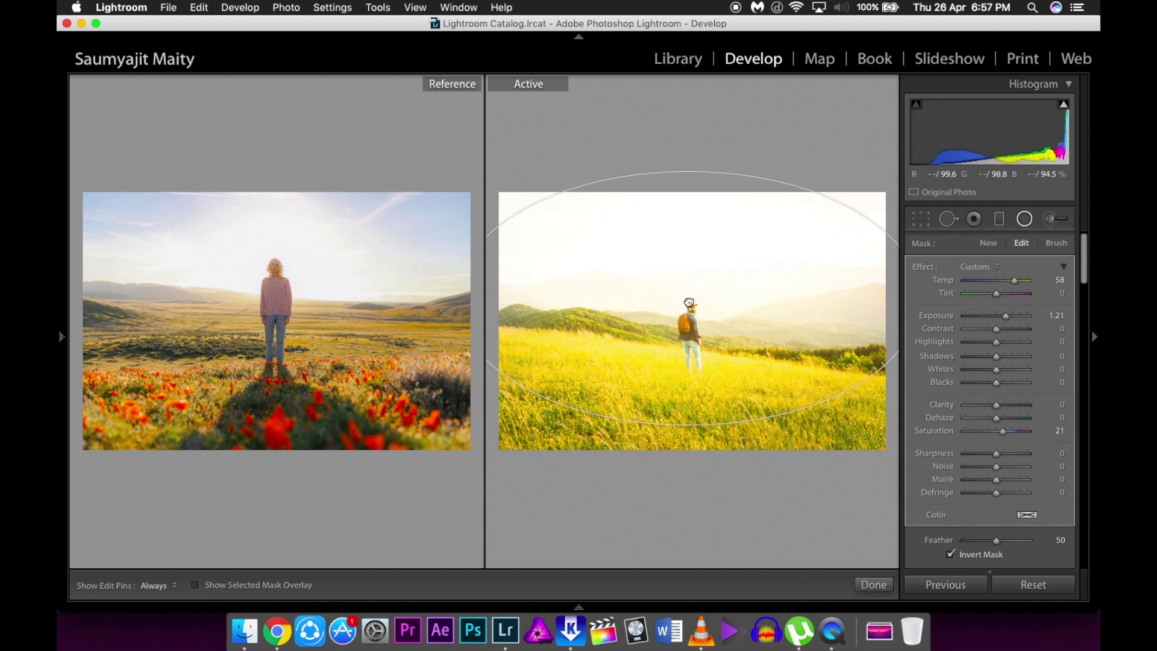
- Set the radial filter's Feather to 100
left_click(1057, 243)
left_click(1022, 242)
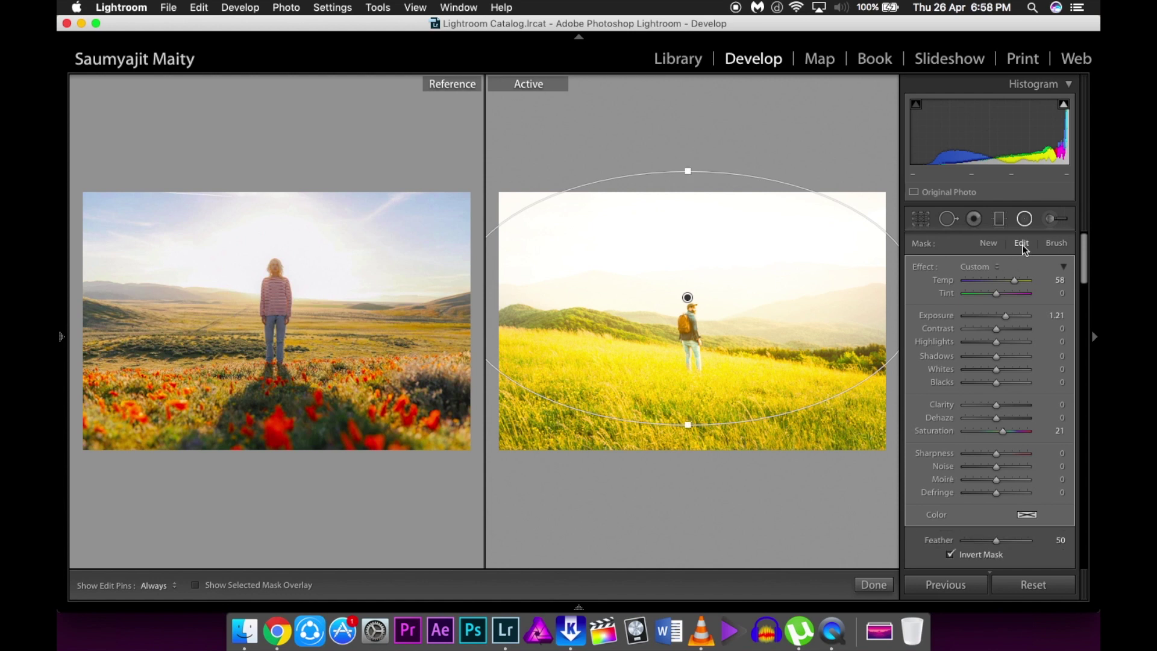
left_click_drag(1035, 542, 1050, 547)
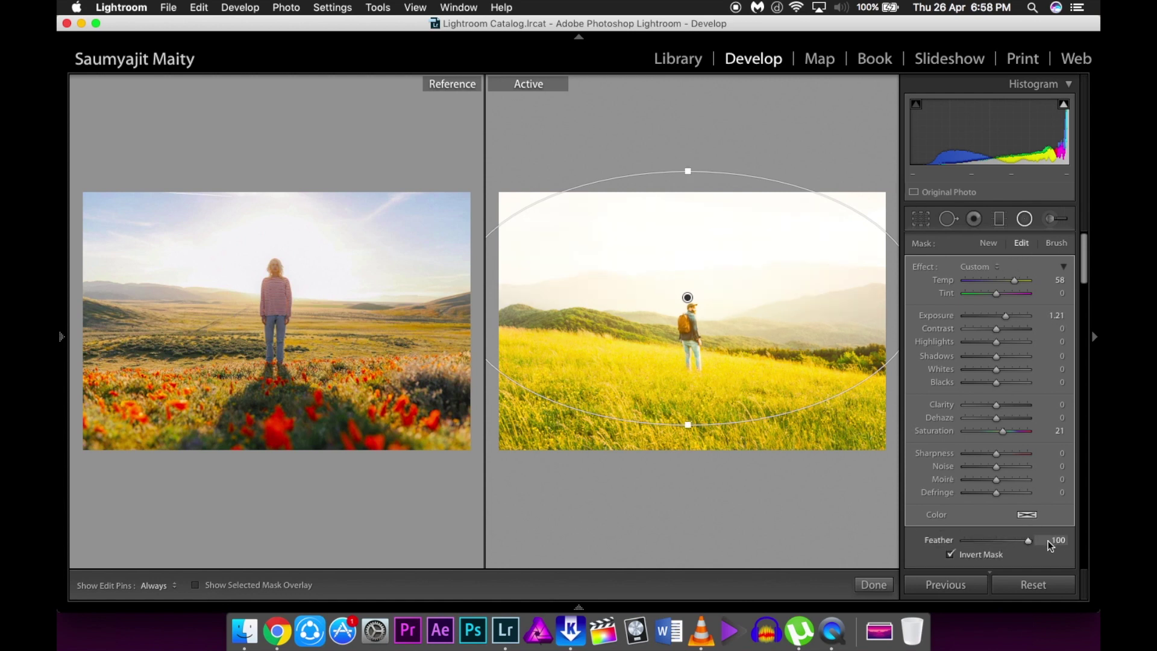
- Erase the radial filter from the man with a size 4 Auto Mask brush, undo the last stroke, and compare before and after
left_click(1058, 243)
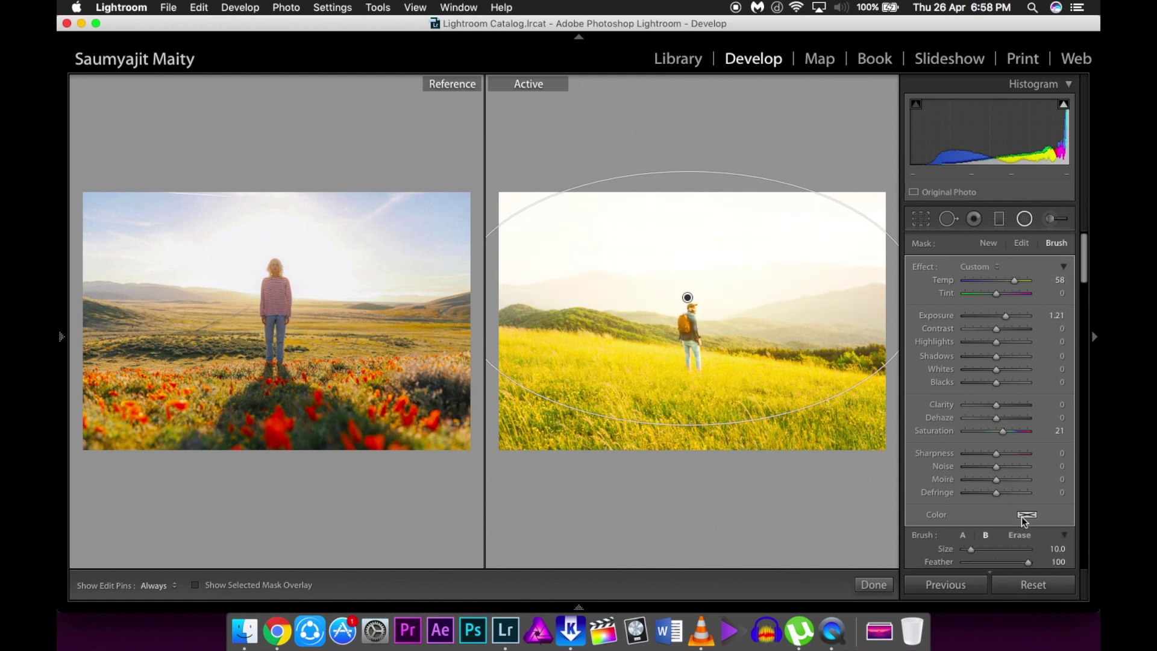
left_click(1018, 536)
scroll(975, 522, "down", 2)
left_click_drag(685, 312, 699, 350)
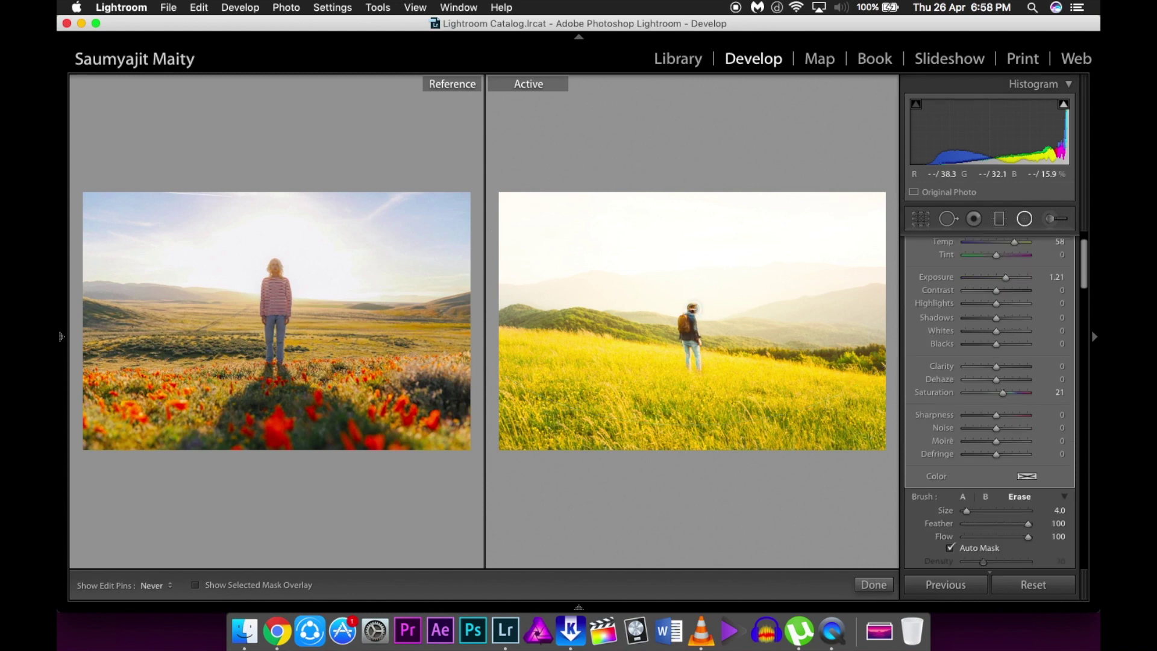
key("super+z")
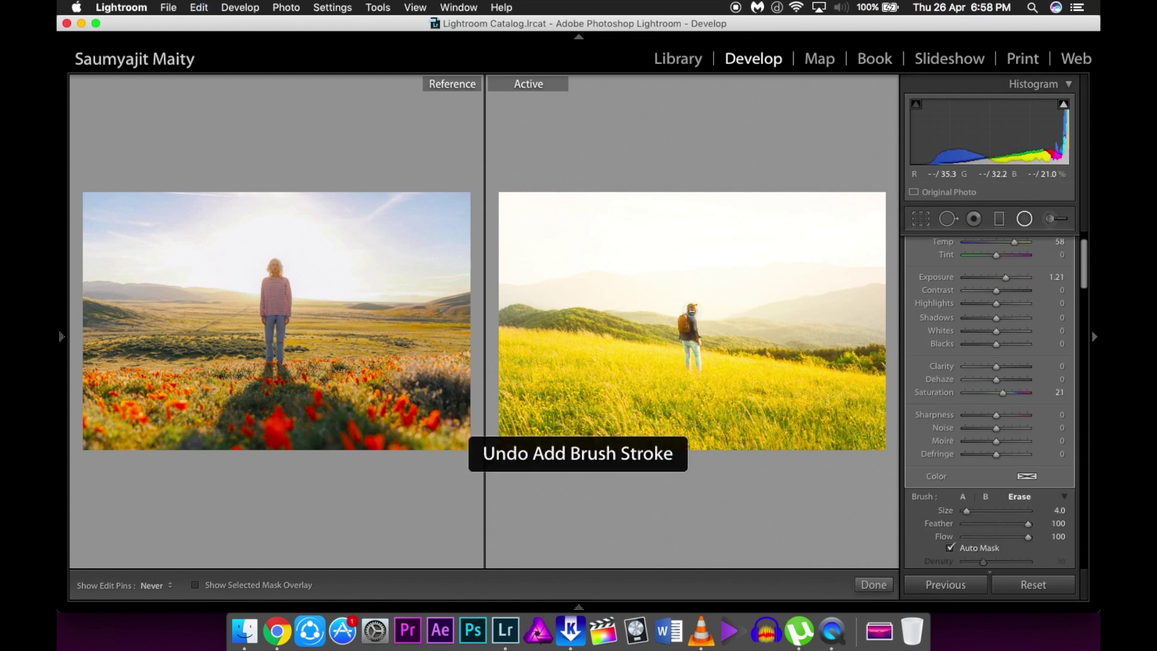
key("h")
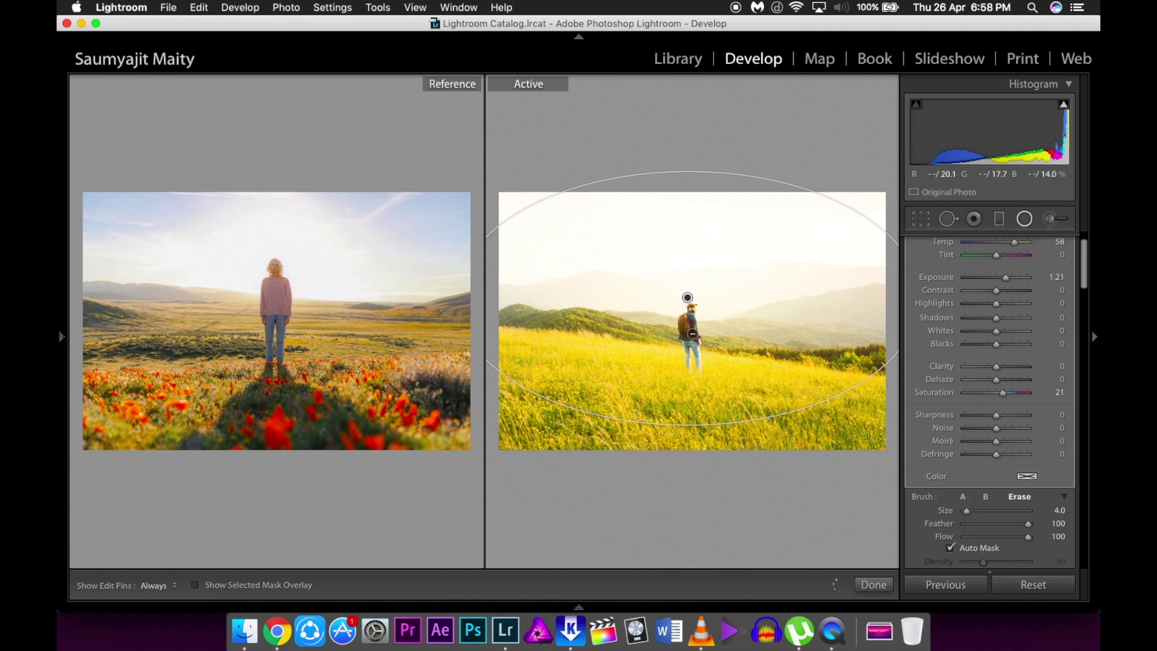
key("shift+m")
key("backslash")
key("backslash")
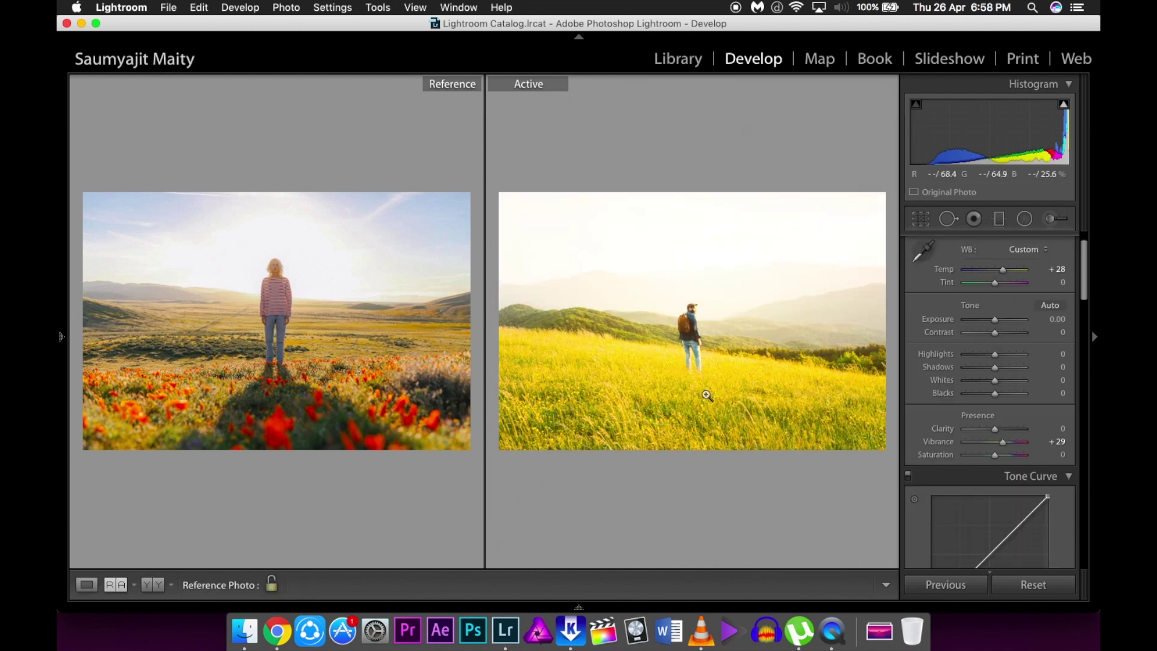
- Reopen the radial filter, erase its effect from the upper-left sky with a size 19 brush, and close the filter
left_click(1026, 220)
left_click(687, 298)
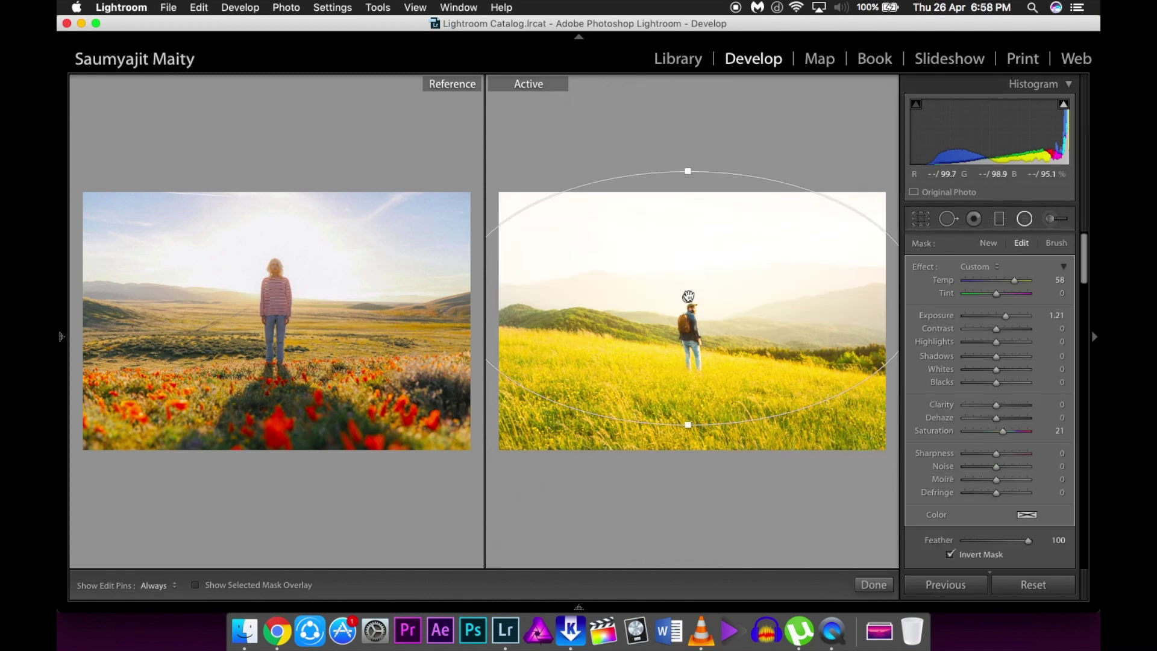
left_click(1056, 243)
key("h")
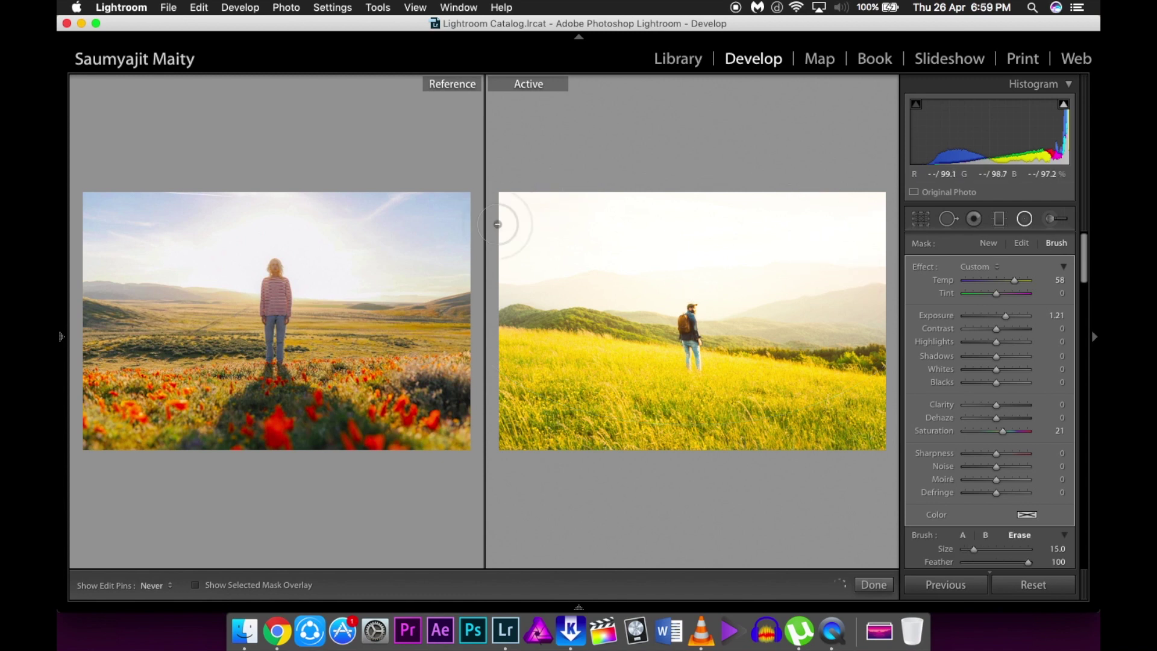
scroll(503, 225, "up", 5)
mouse_move(508, 204)
left_mouse_down()
mouse_move(516, 211)
mouse_move(477, 183)
left_mouse_up()
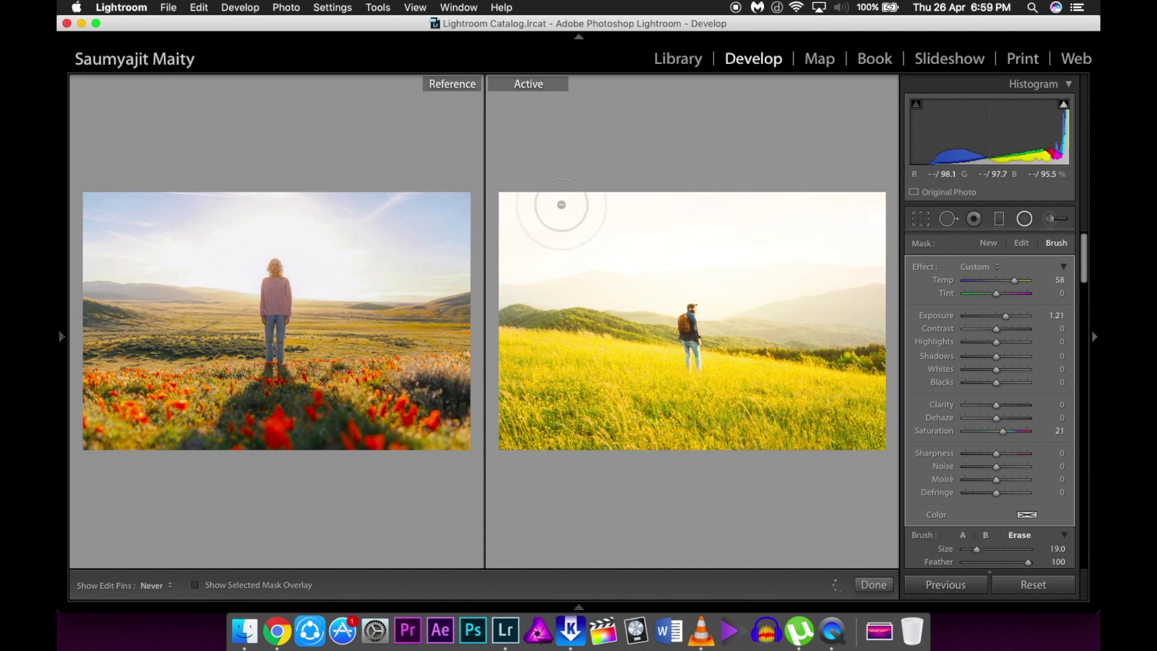
key("h")
left_click(196, 585)
key("Return")
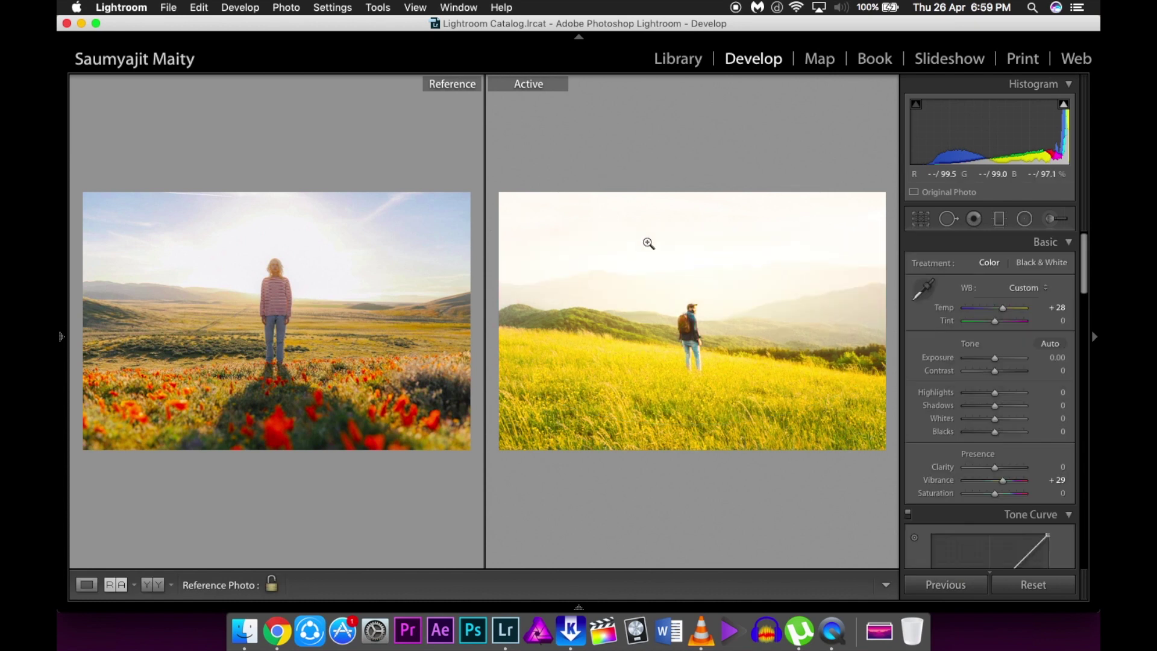
- Shape the RGB tone curve with a lowered shadow point at about 30.2 / 22.7% and a second point in the highlights
scroll(1048, 337, "down", 5)
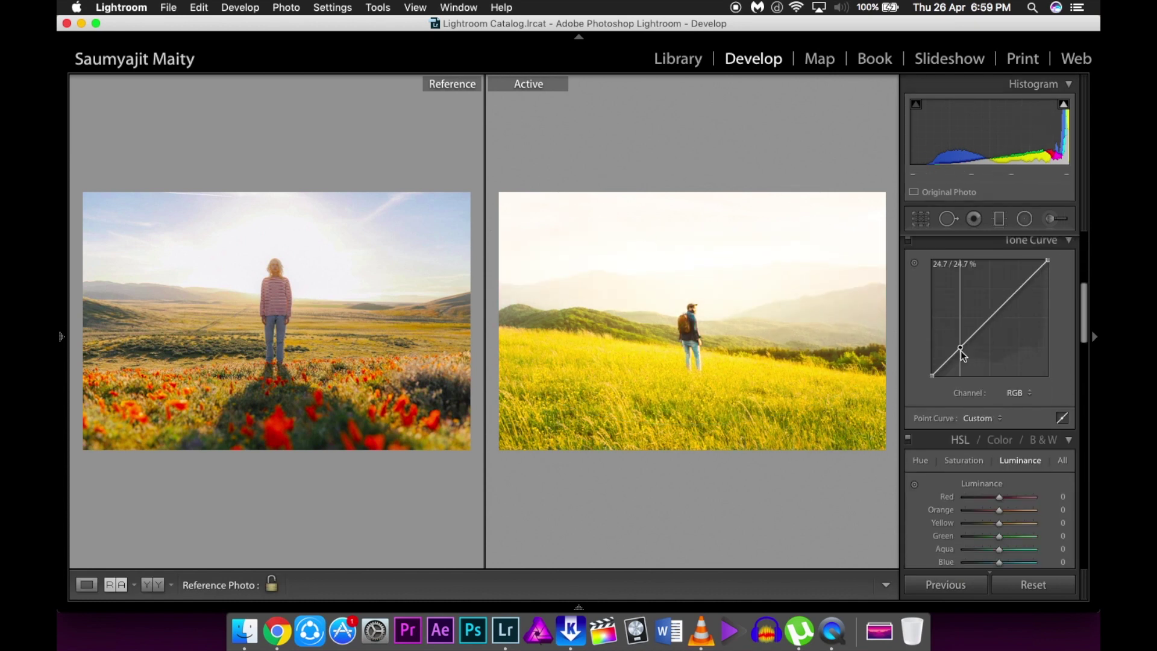
left_click_drag(965, 342, 967, 349)
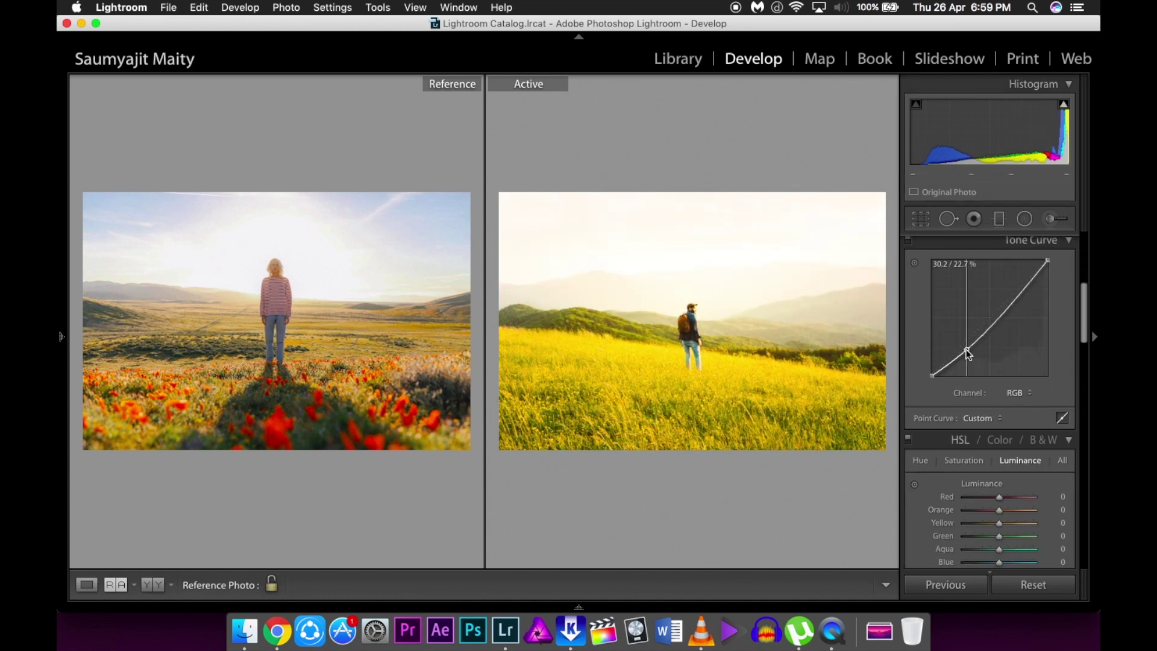
left_click_drag(1018, 302, 1050, 250)
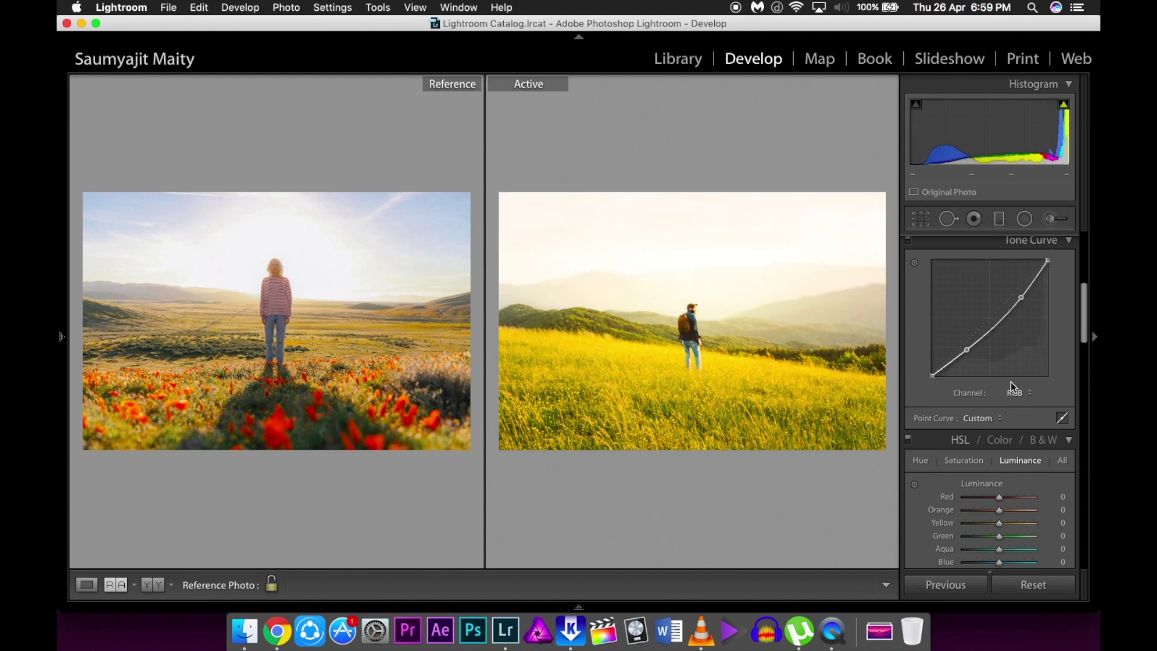
- Shift the meadow's HSL values with targeted adjustment: Yellow Hue to -34, Yellow Luminance to -16 and Green Luminance to -2
scroll(1021, 415, "down", 3)
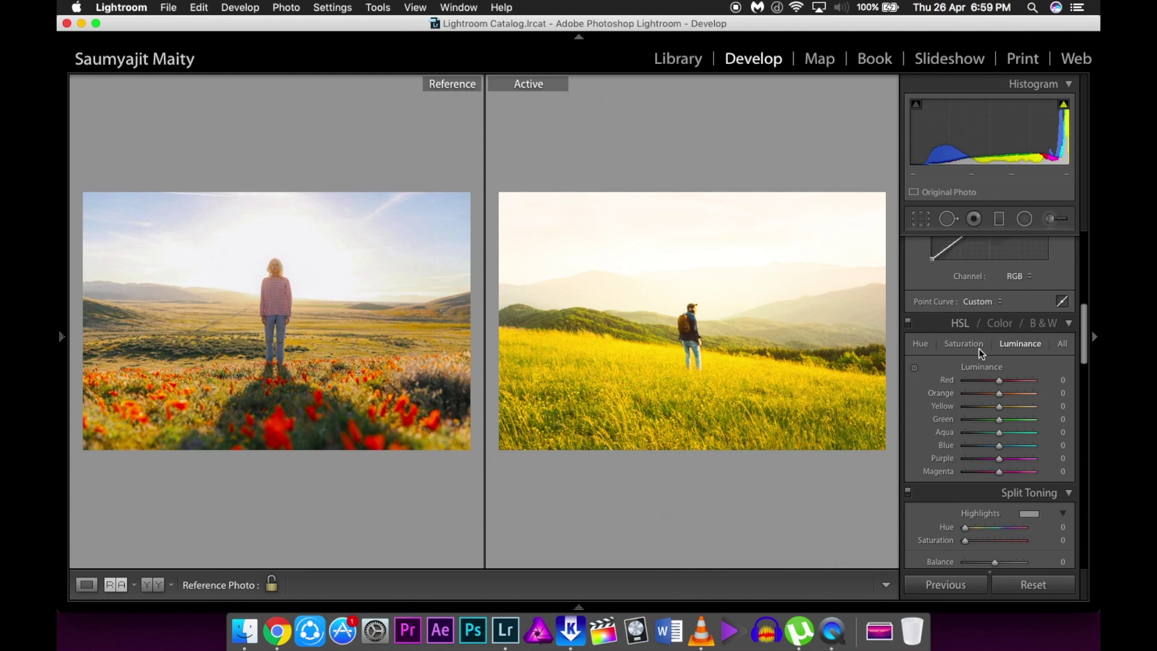
left_click(918, 346)
left_click(914, 367)
left_click_drag(795, 387, 794, 416)
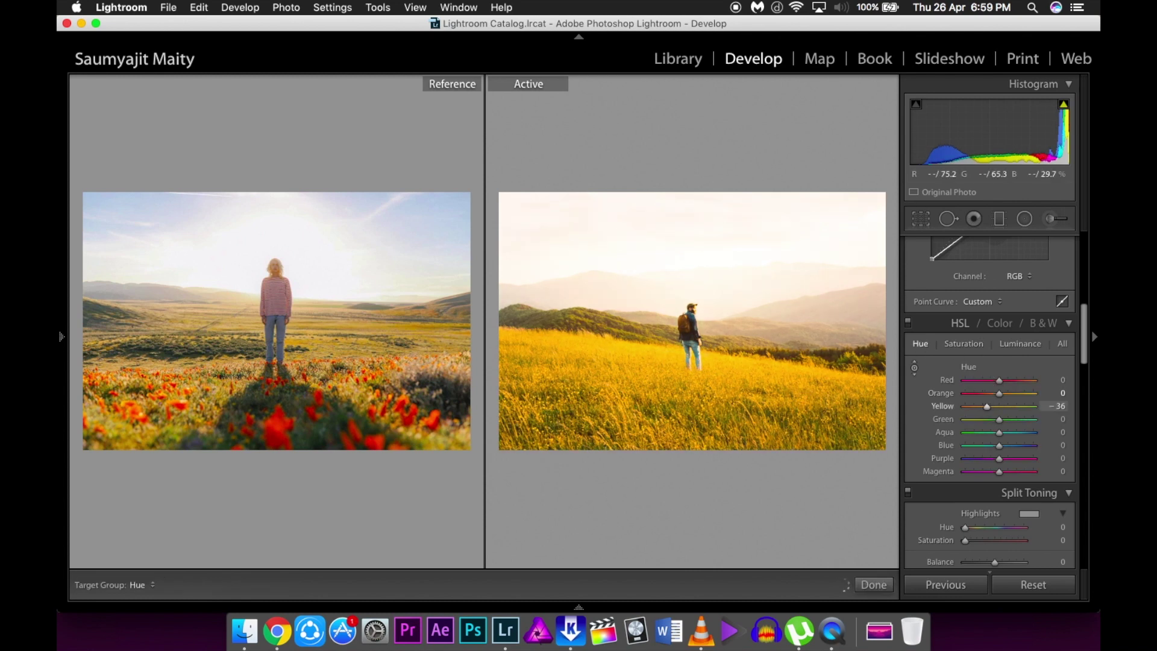
left_click(1021, 344)
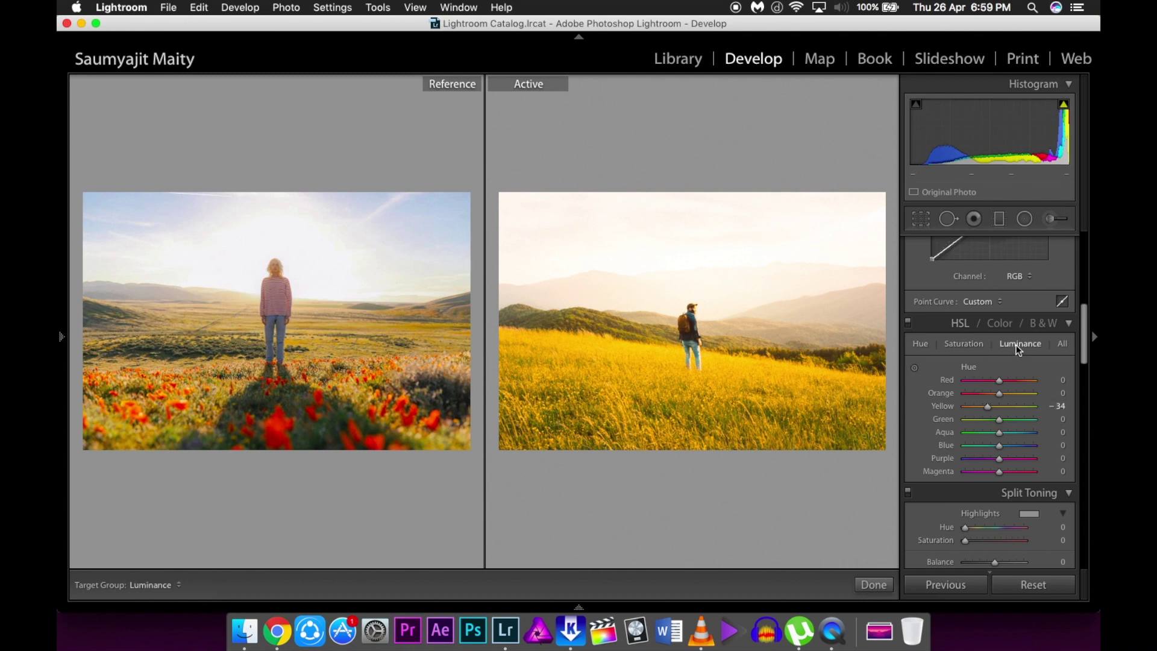
left_click_drag(795, 392, 795, 396)
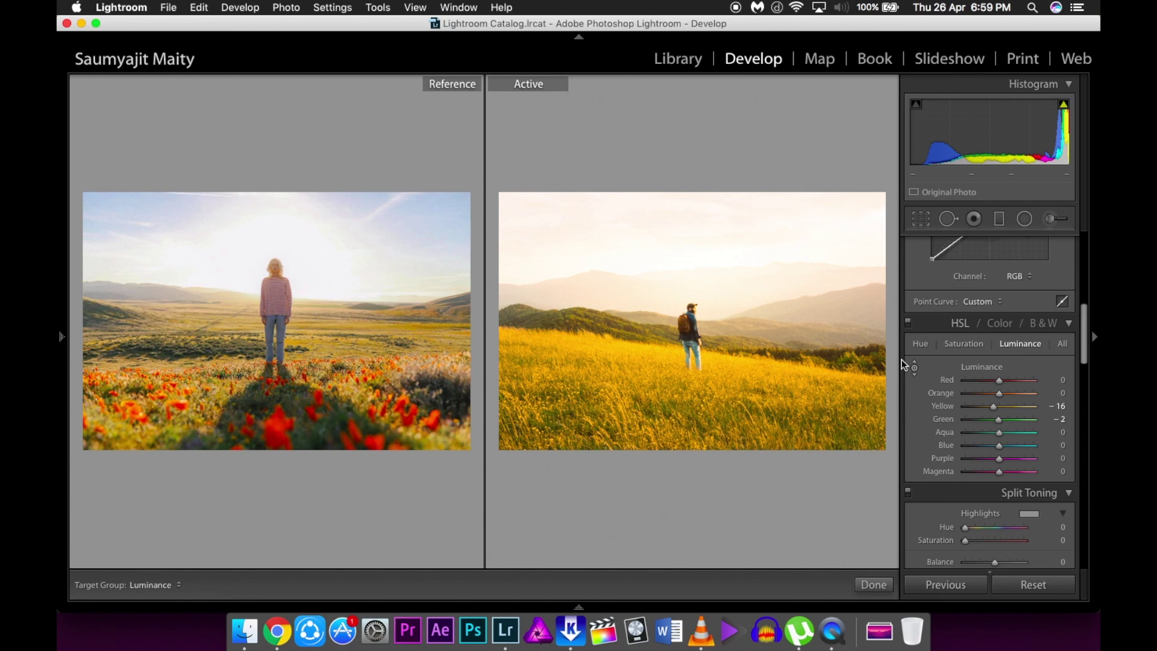
- Brush the meadow grass with an adjustment brush, lower its Dehaze to about -38, close the brush, and compare before and after
left_click(1051, 218)
left_click(838, 411)
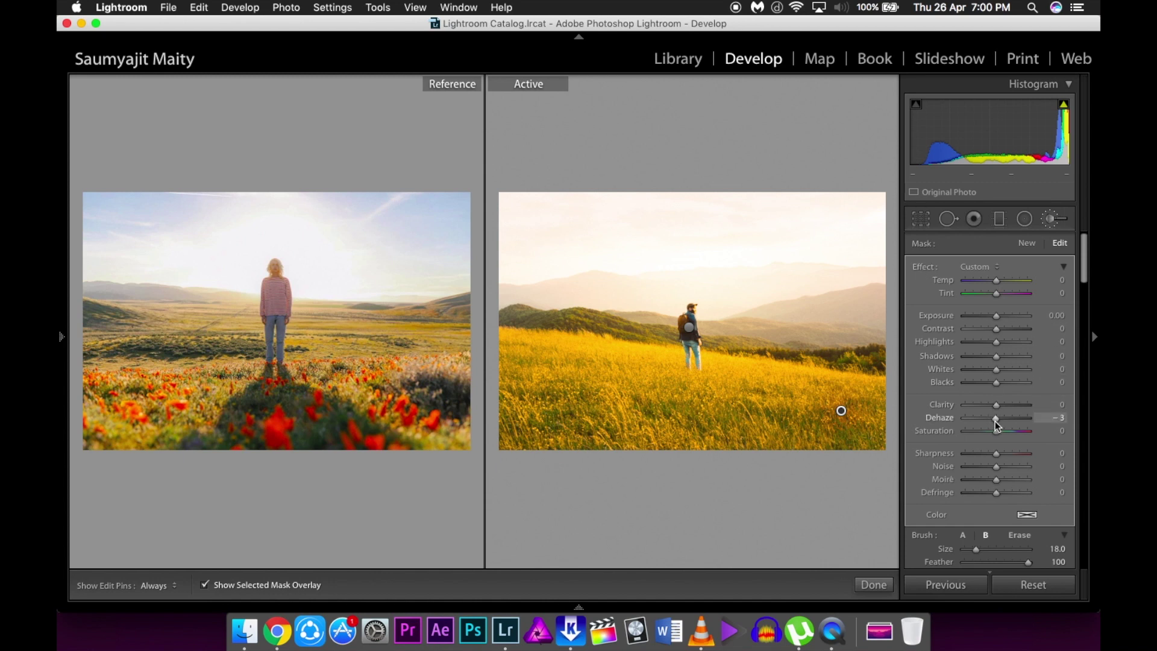
scroll(899, 429, "up", 4)
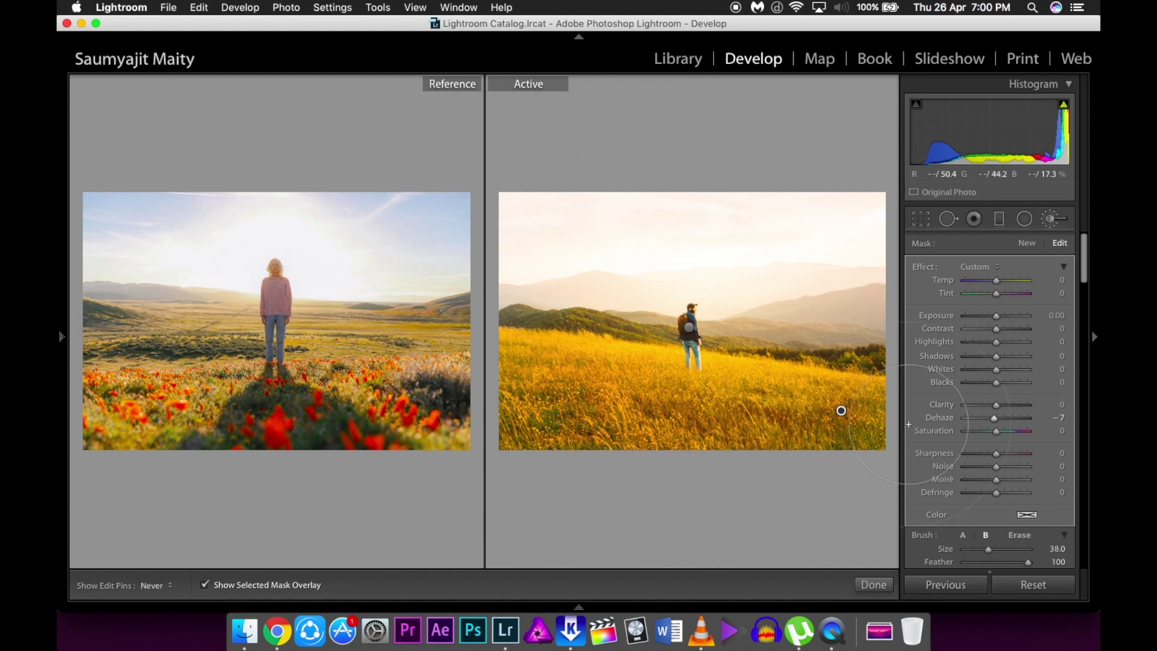
key("o")
key("h")
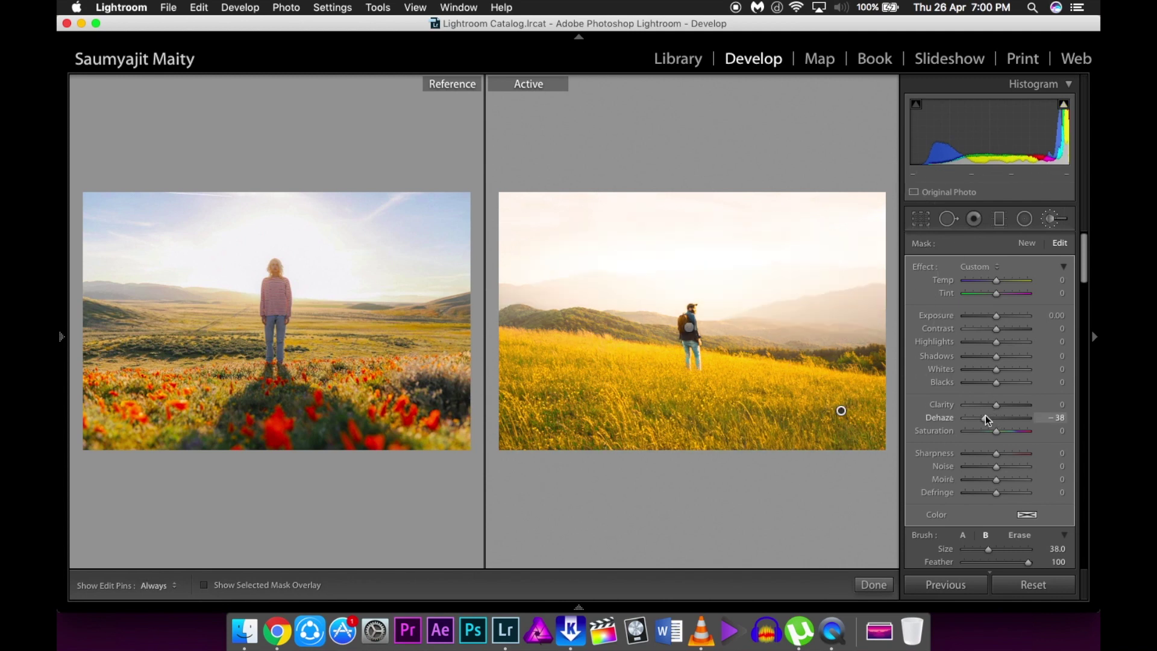
key("k")
key("backslash")
key("backslash")
- Set the Split Toning shadows to Hue 80 and Saturation 6
scroll(1037, 455, "down", 10)
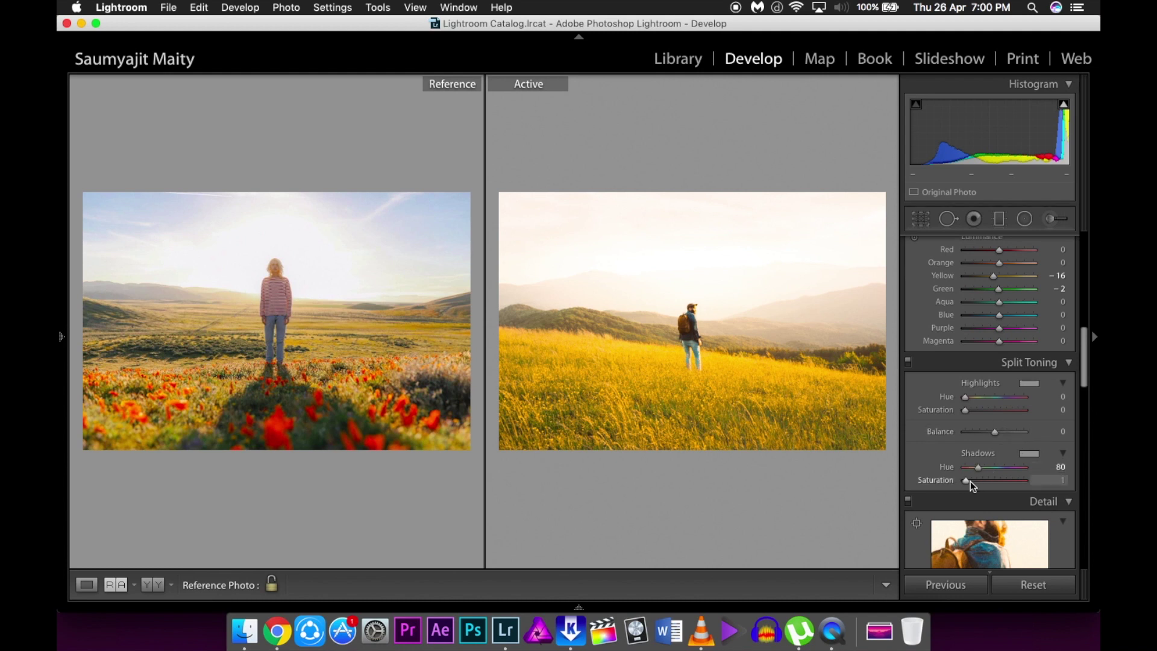
left_click_drag(964, 481, 969, 482)
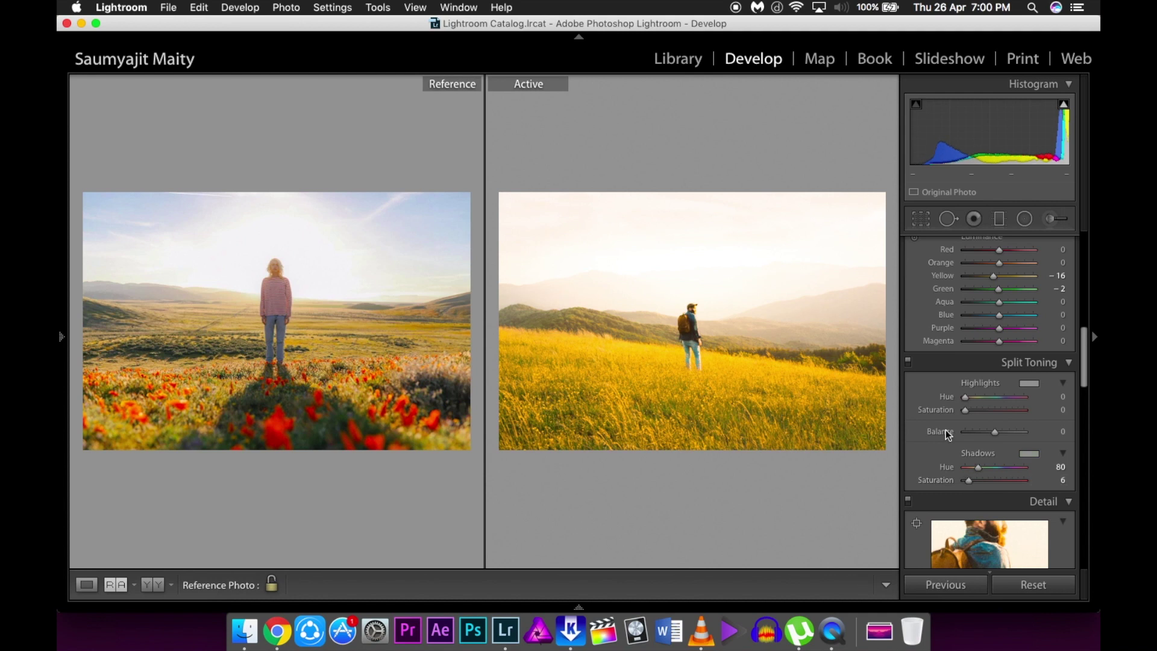
- Examine the reference photo up close, look through the remaining develop settings, and compare the edited photo before and after
scroll(958, 458, "down", 10)
left_click(219, 265)
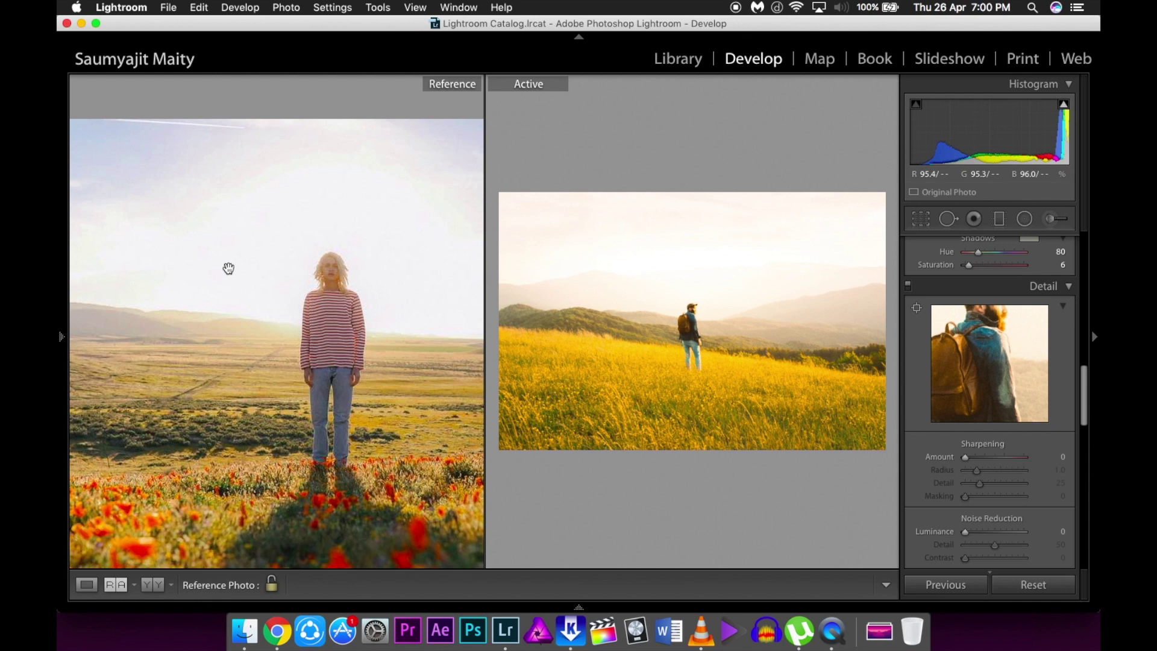
left_click(228, 269)
scroll(1012, 476, "down", 5)
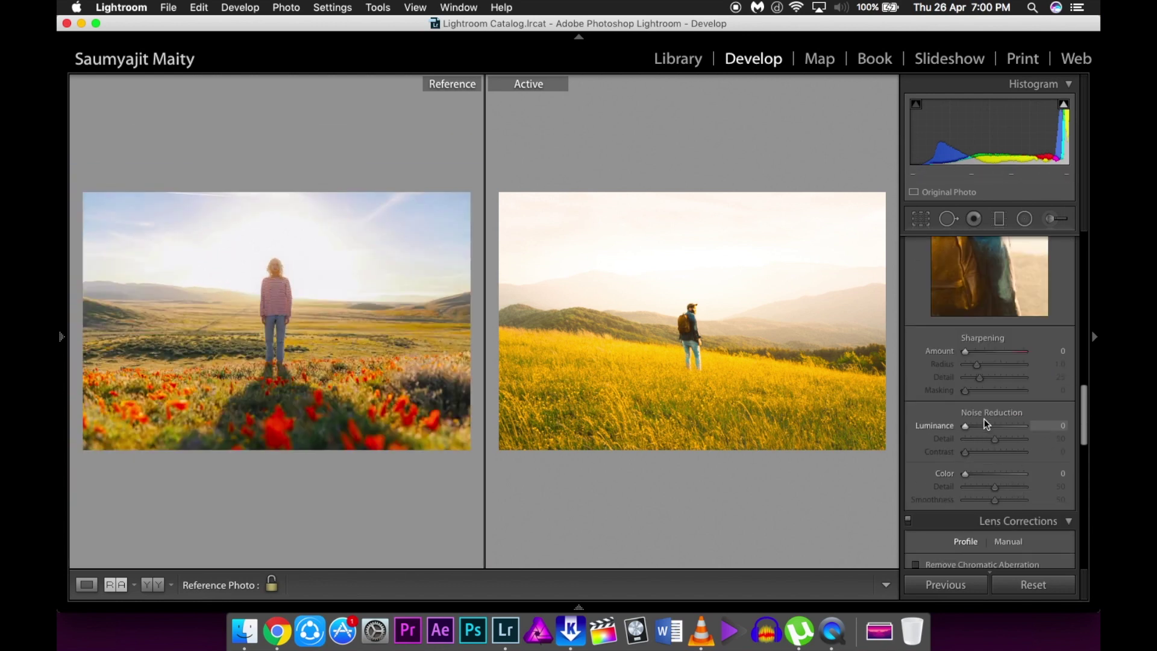
scroll(1006, 478, "down", 10)
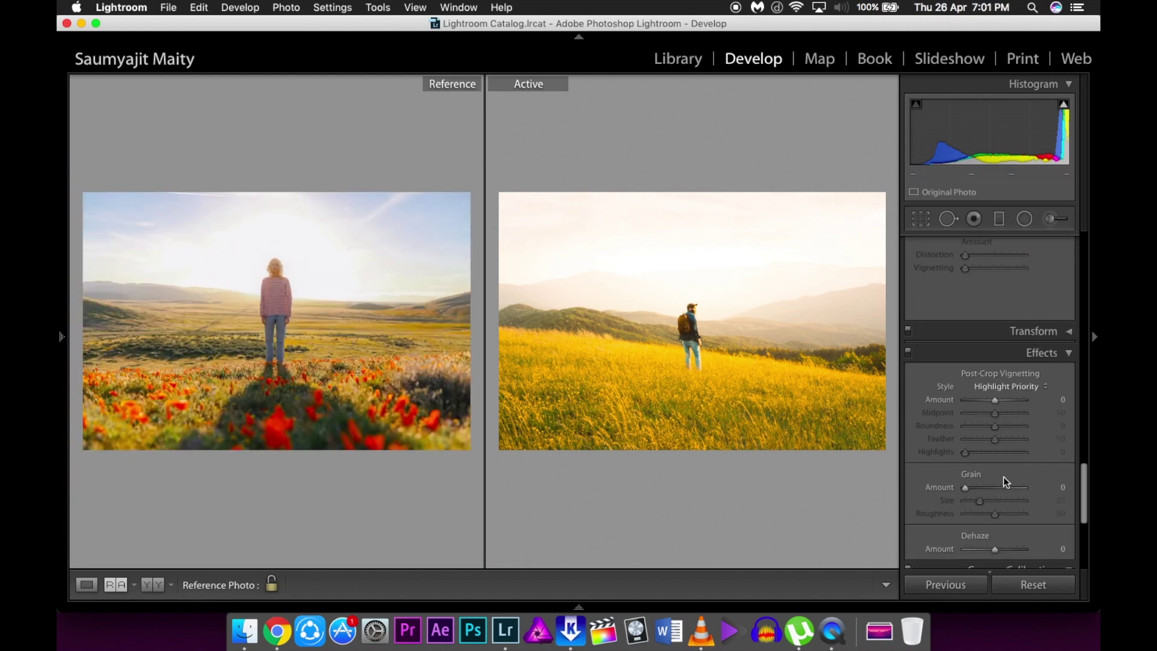
scroll(1005, 479, "up", 15)
key("backslash")
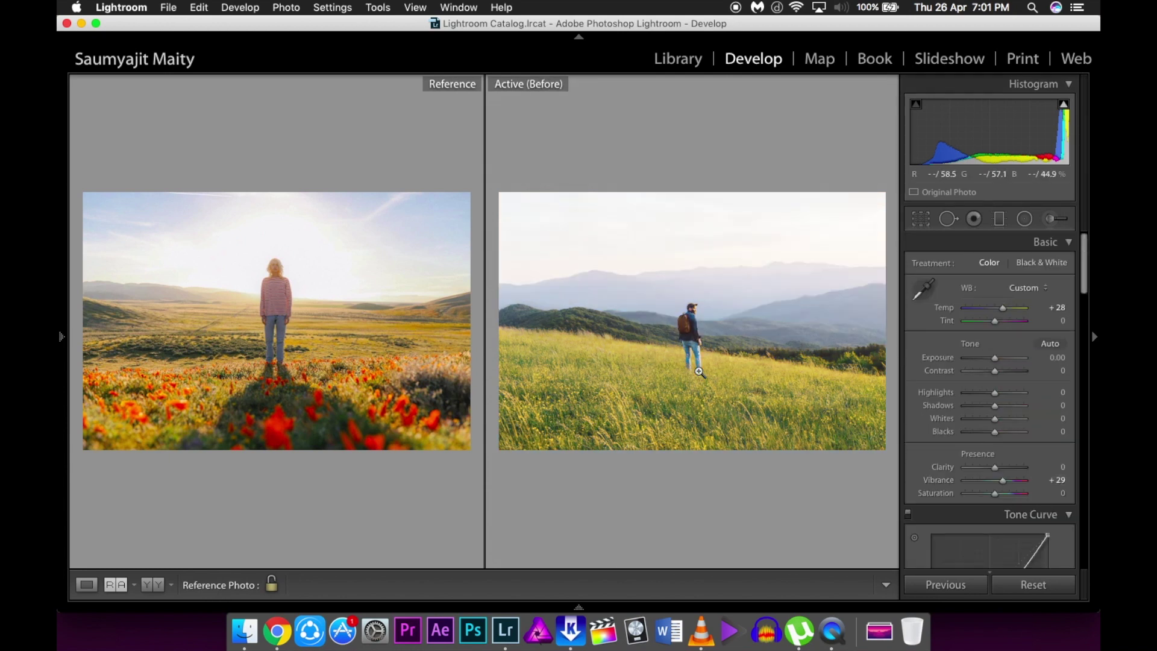
key("backslash")
- Try darkening the grass with targeted Luminance at Yellow -37 and Orange -7, and undo the change
scroll(953, 416, "down", 8)
scroll(954, 416, "up", 2)
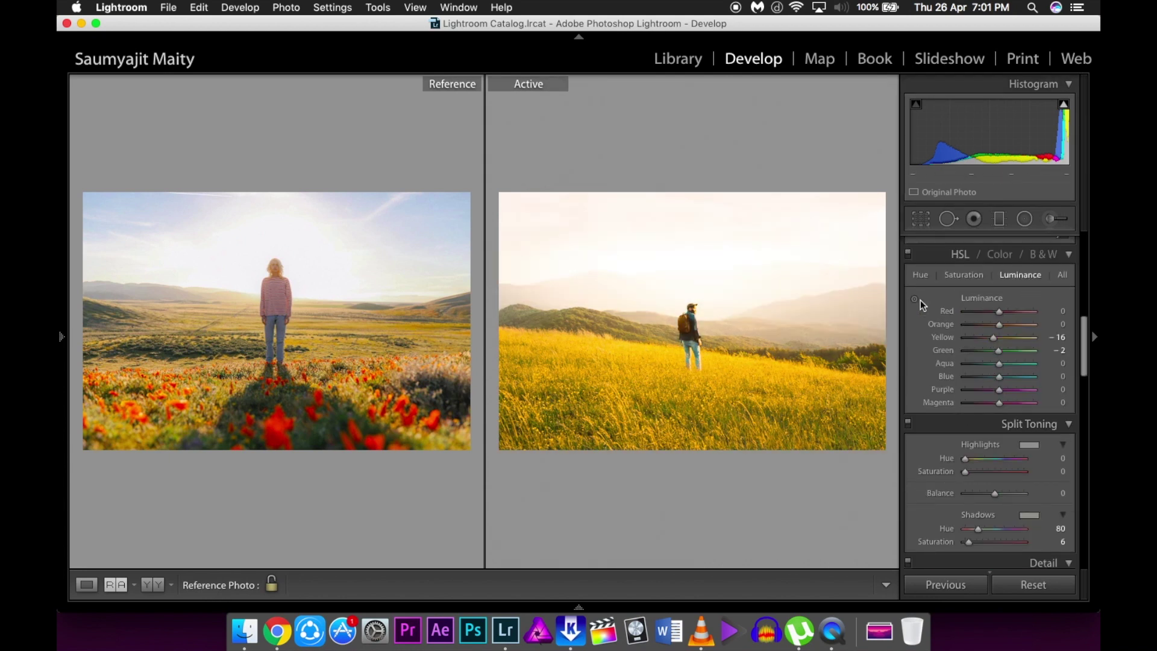
left_click(915, 299)
left_click_drag(526, 345, 527, 371)
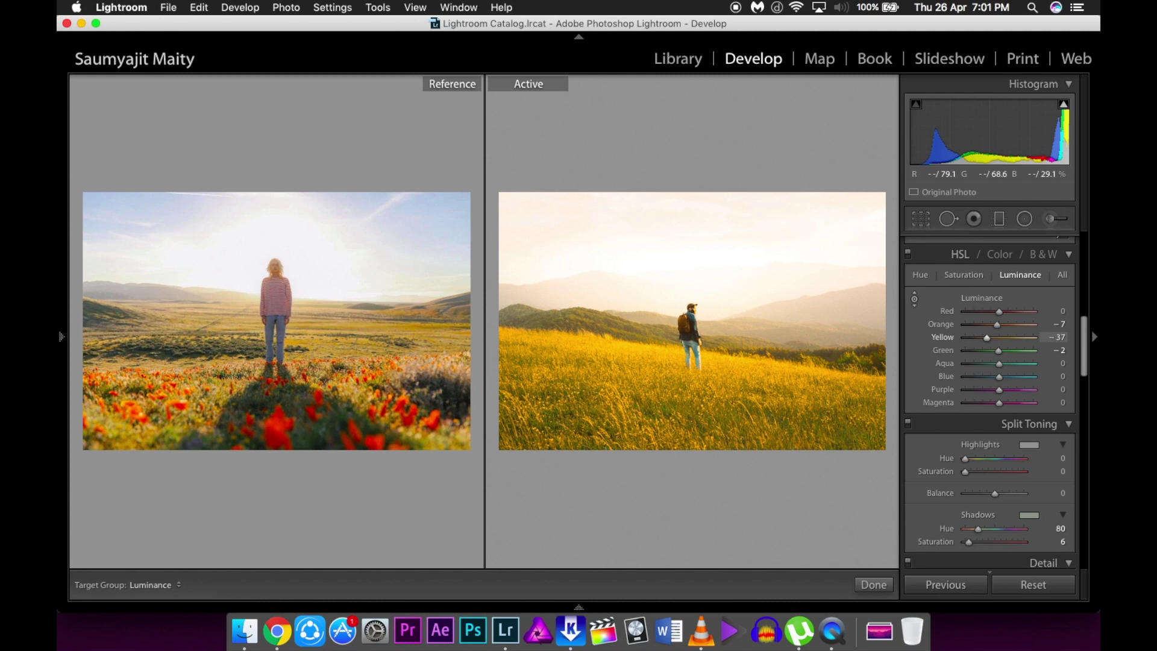
key("super+z")
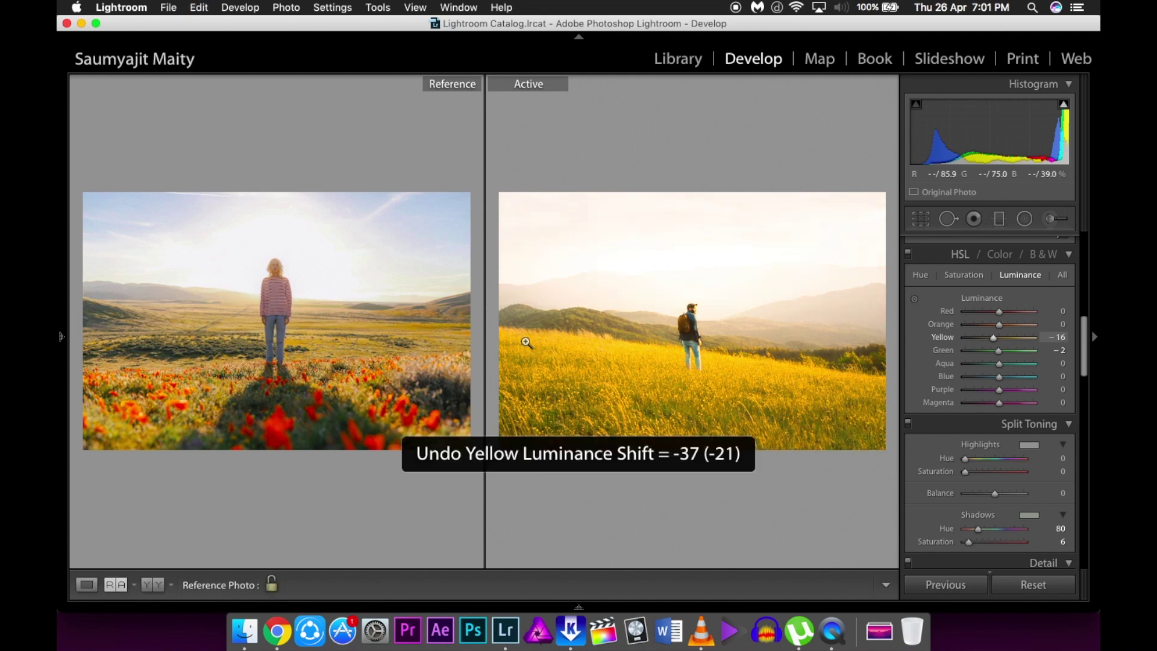
- Lower the HSL Saturation to Orange -11 and Yellow -18, and compare the photo before and after
key("backslash")
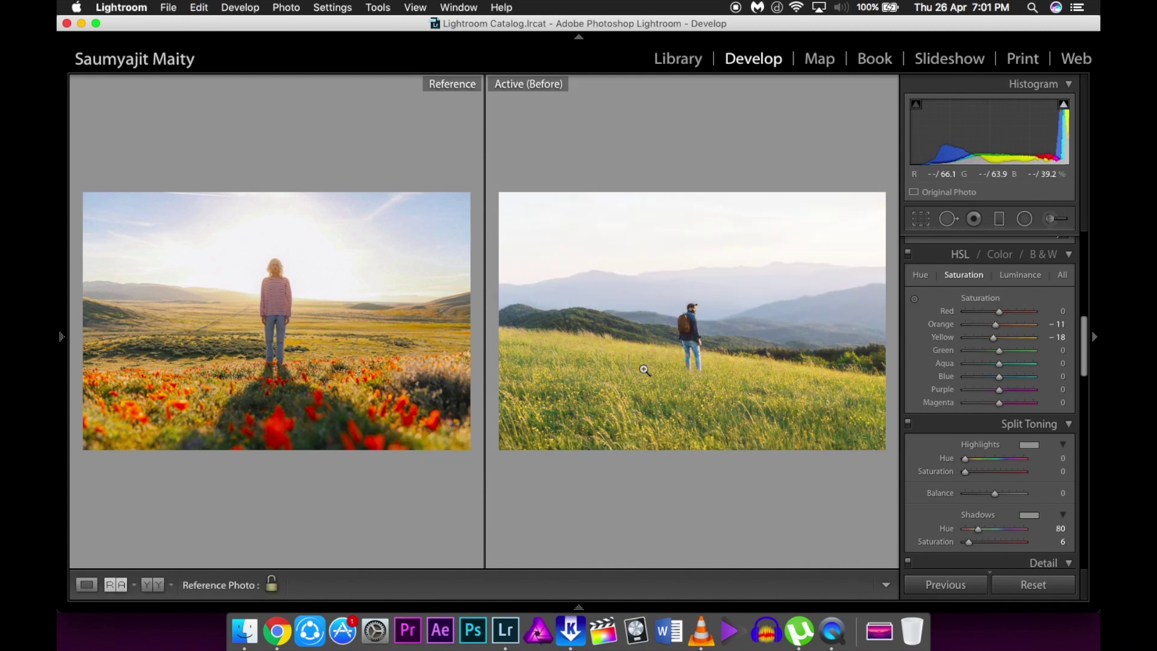
key("backslash")
key("backslash")
key("backslash")
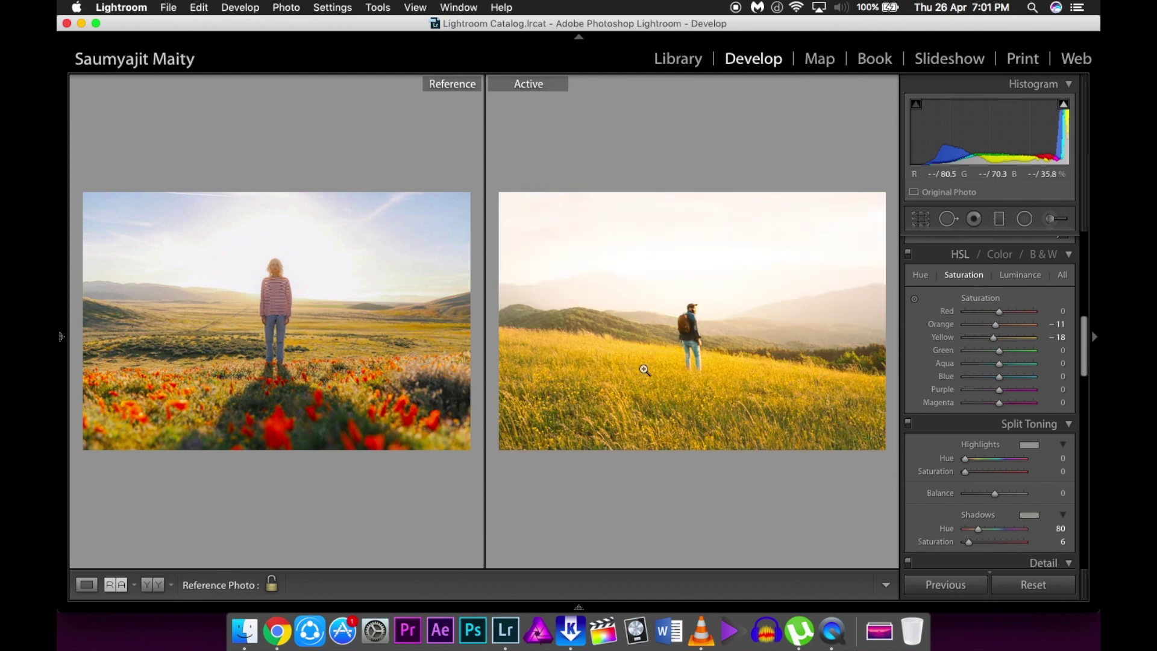